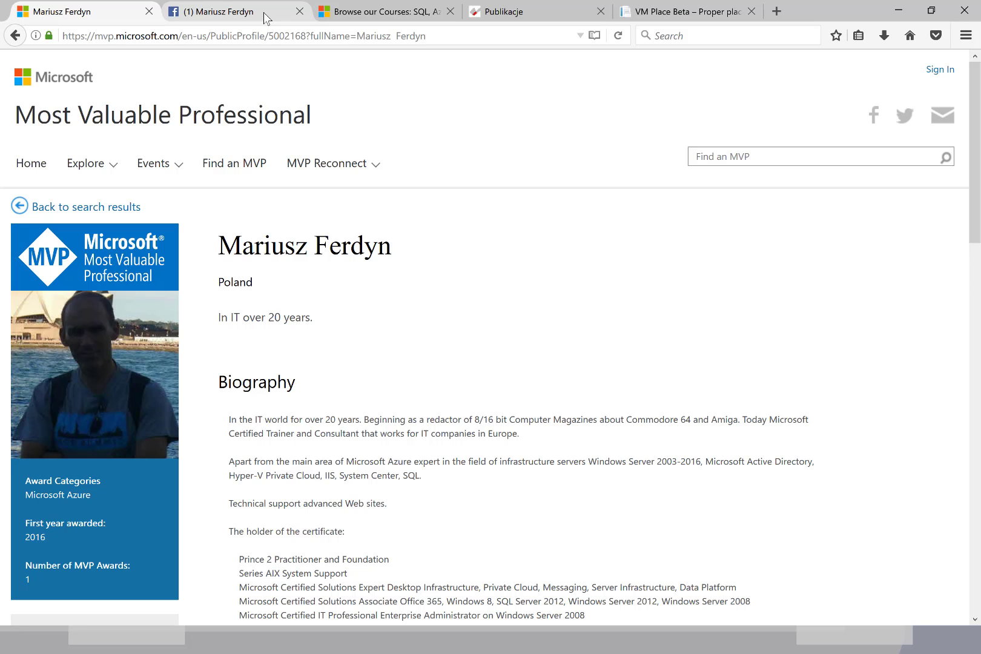
Look over the Facebook profile, then scroll through the MVP profile page
click(263, 12)
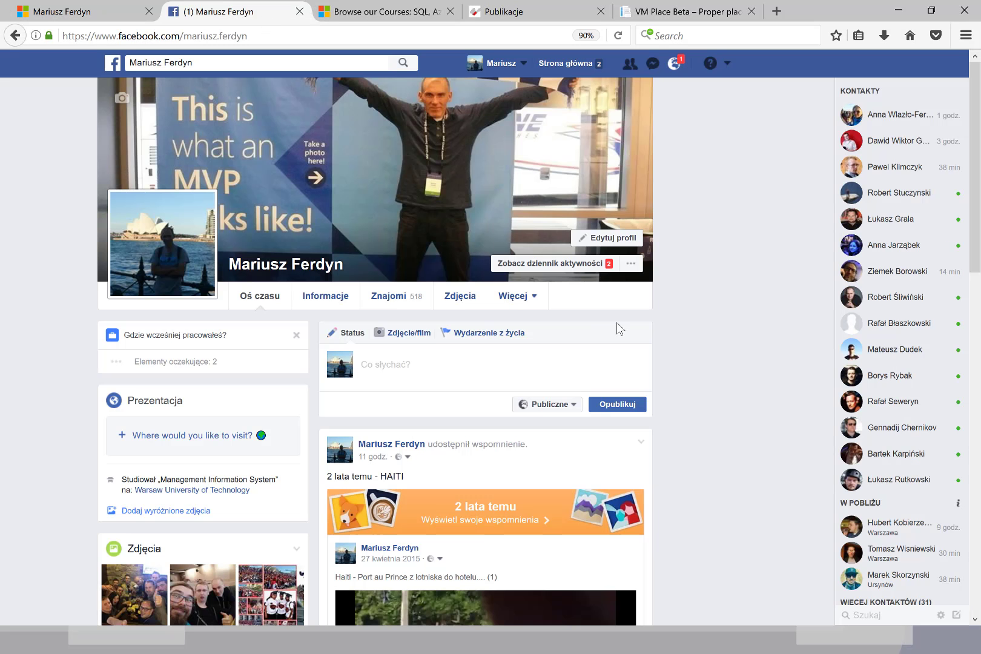
click(88, 13)
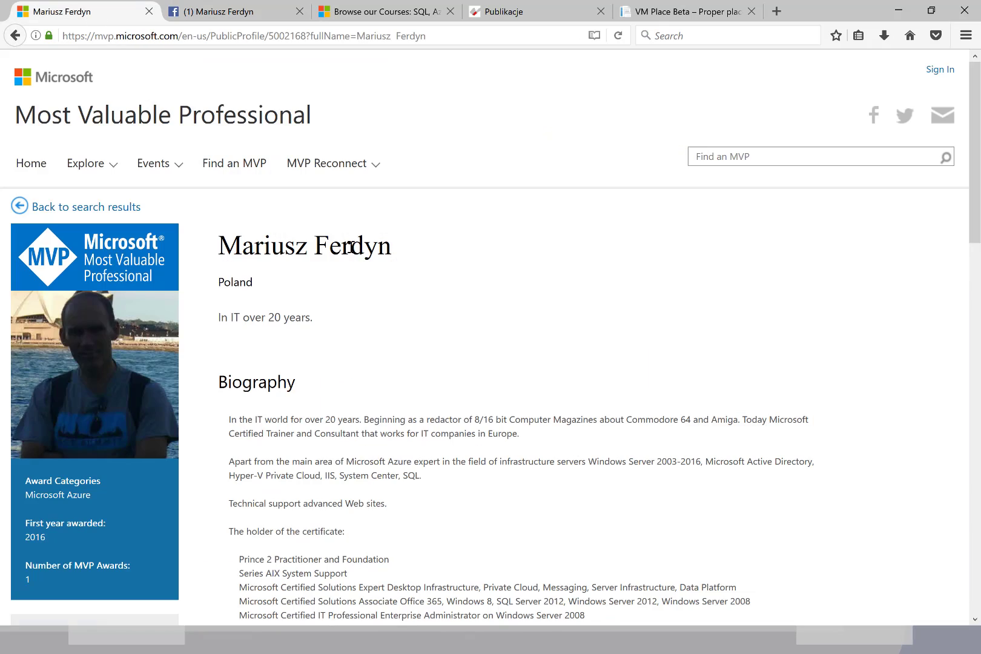
scroll(442, 377, down, 5)
scroll(442, 377, up, 5)
scroll(443, 364, down, 10)
scroll(444, 364, down, 3)
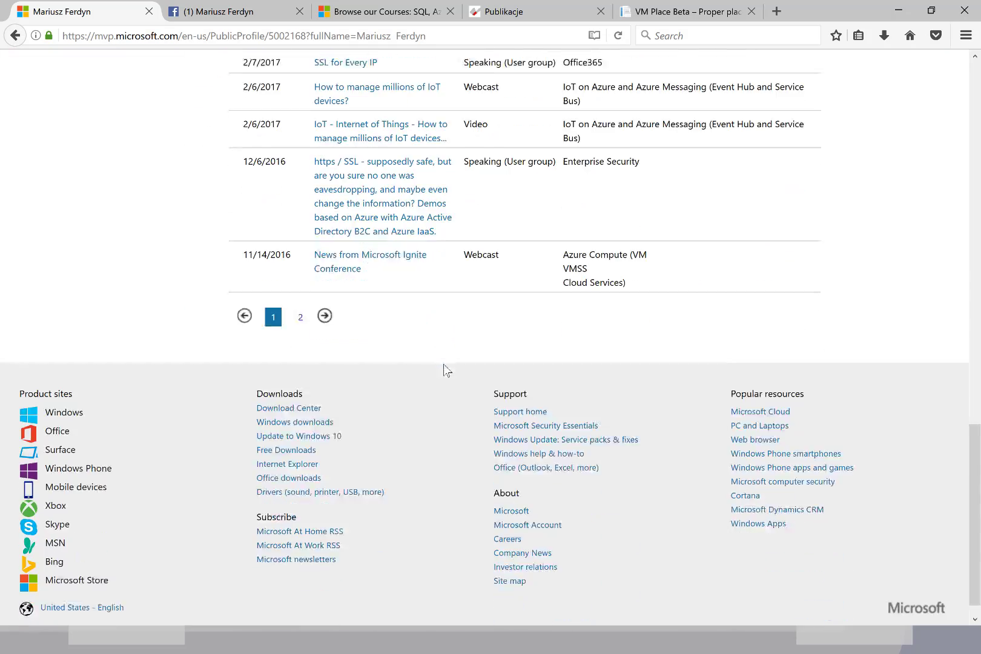
Switch to the Microsoft Virtual Academy search results and scroll through them
key(ctrl+Tab)
key(ctrl+Tab)
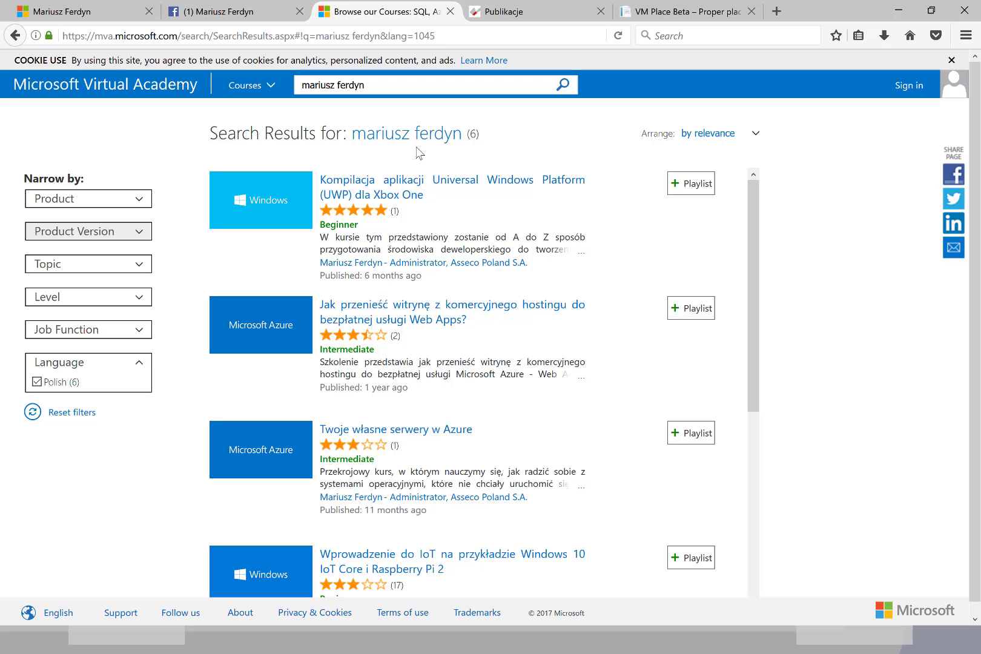
scroll(416, 152, down, 1)
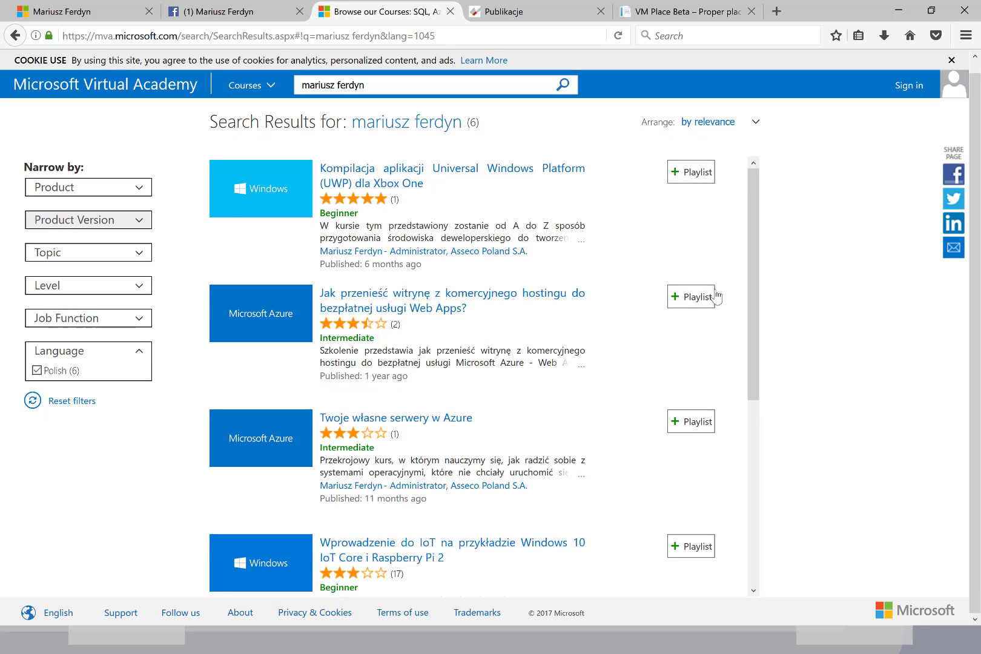
mouse_move(755, 295)
mouse_down()
mouse_move(760, 491)
mouse_move(756, 394)
mouse_move(556, 18)
mouse_up()
Scroll through the Publikacje session list, then open the VM Place Beta newest images page
click(555, 18)
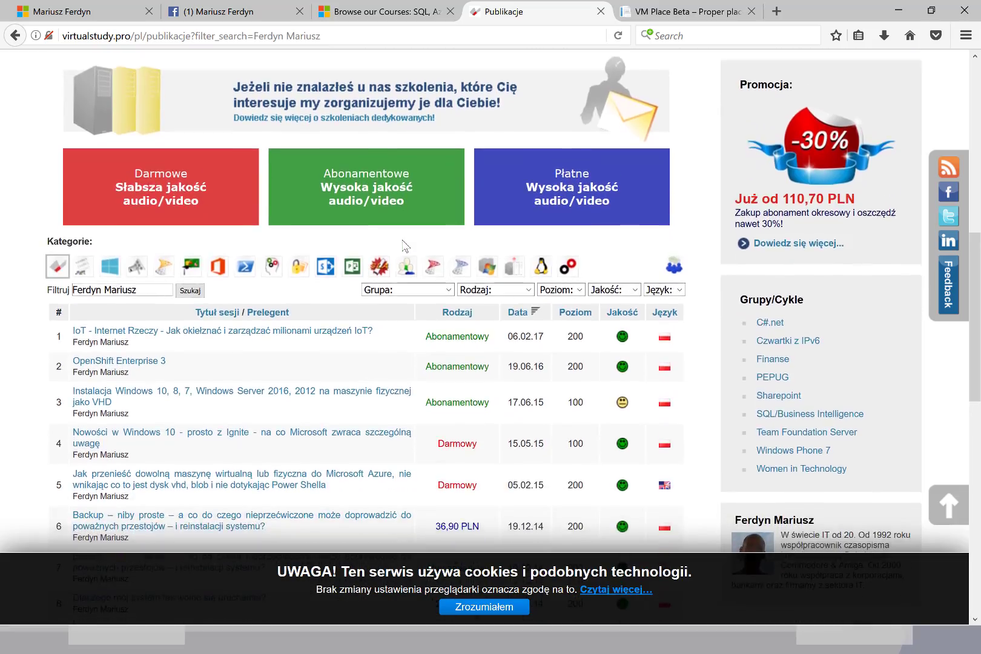
scroll(402, 246, down, 5)
scroll(403, 245, down, 3)
scroll(402, 246, down, 3)
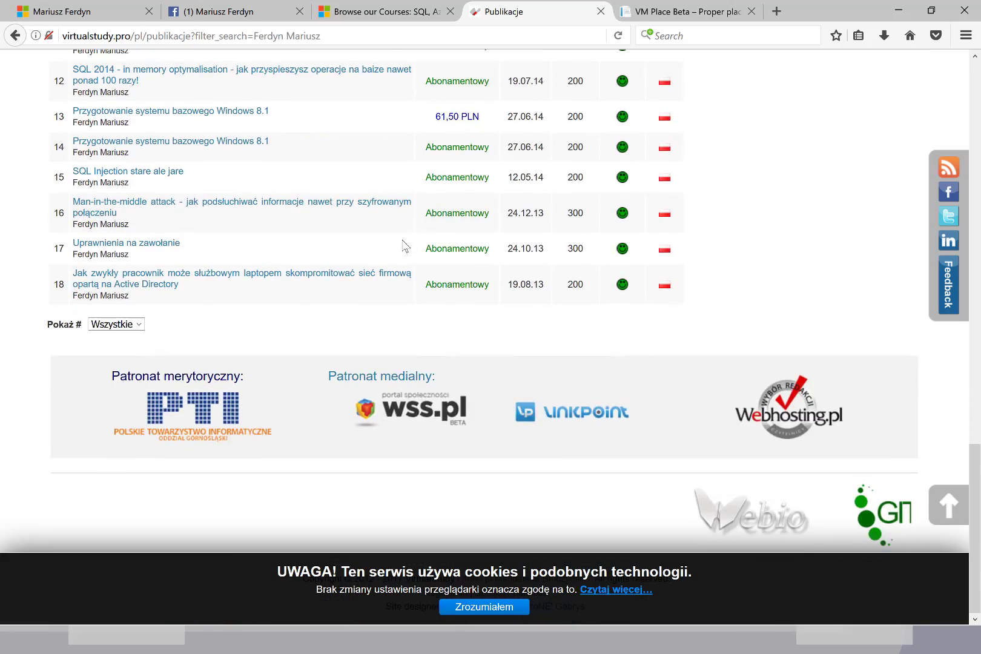
scroll(403, 245, up, 3)
scroll(403, 245, up, 10)
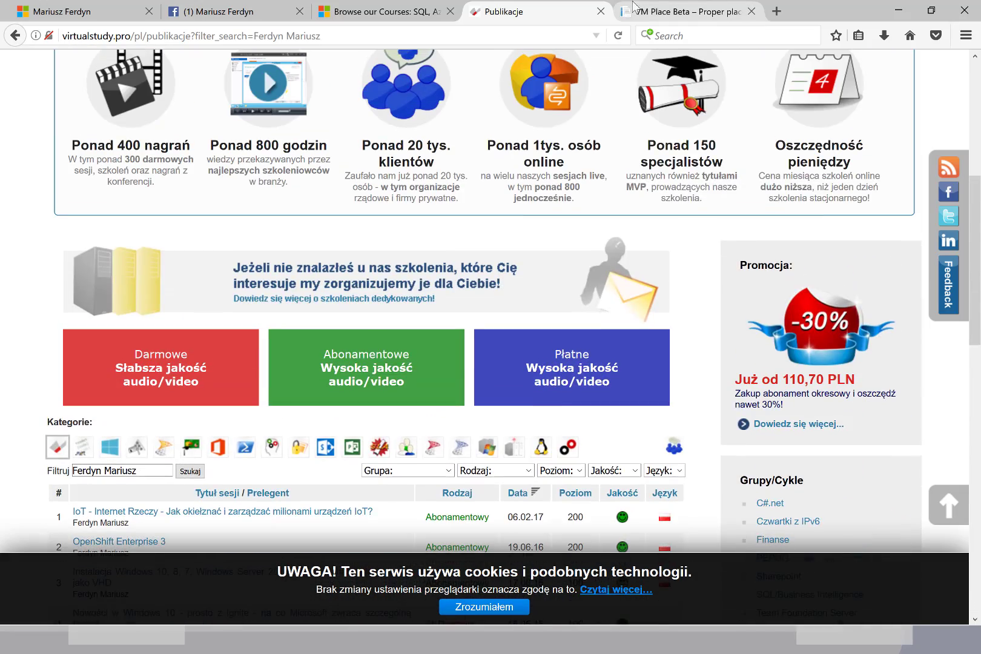
click(665, 10)
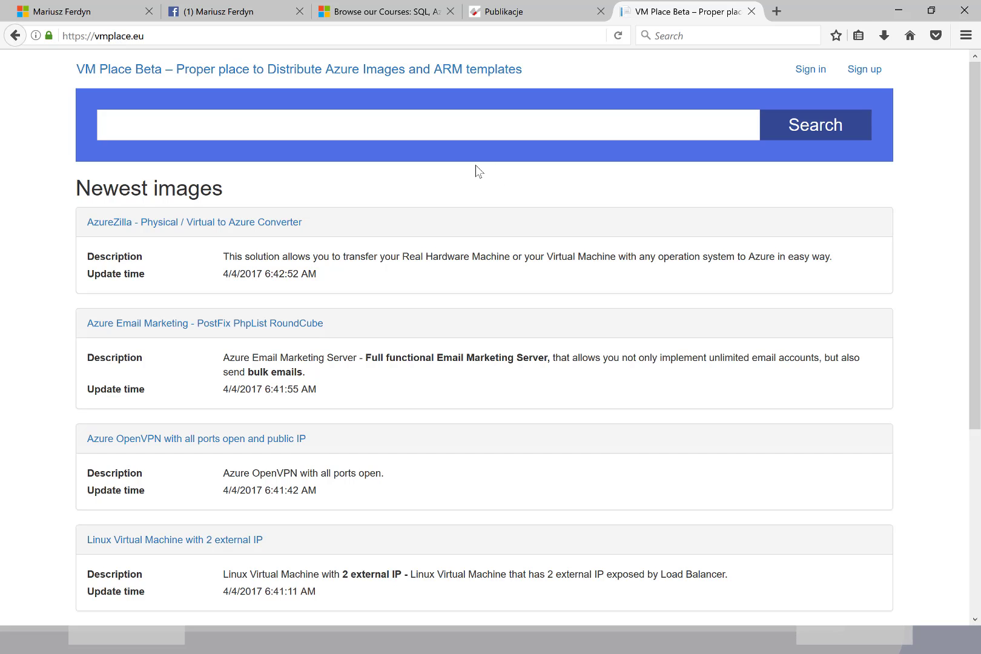
Scroll through the VM Place newest images, then switch back to the presentation slide of links
scroll(422, 165, down, 3)
scroll(421, 164, up, 3)
scroll(363, 130, down, 5)
scroll(363, 130, up, 4)
key(alt+Tab)
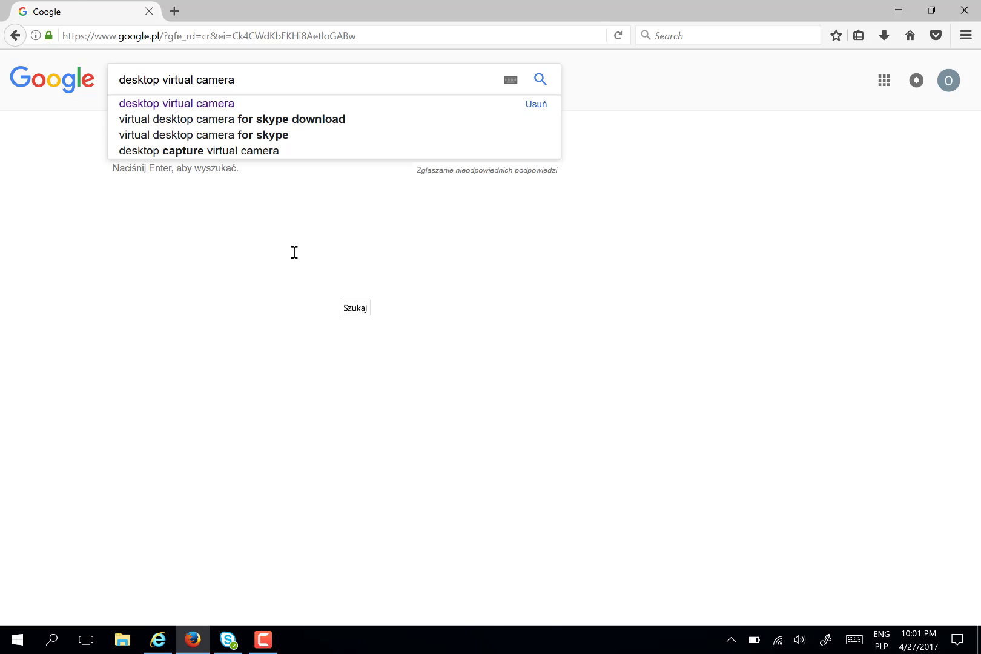
Search Google for 'desktop virtual camera' and look through the results
key(Return)
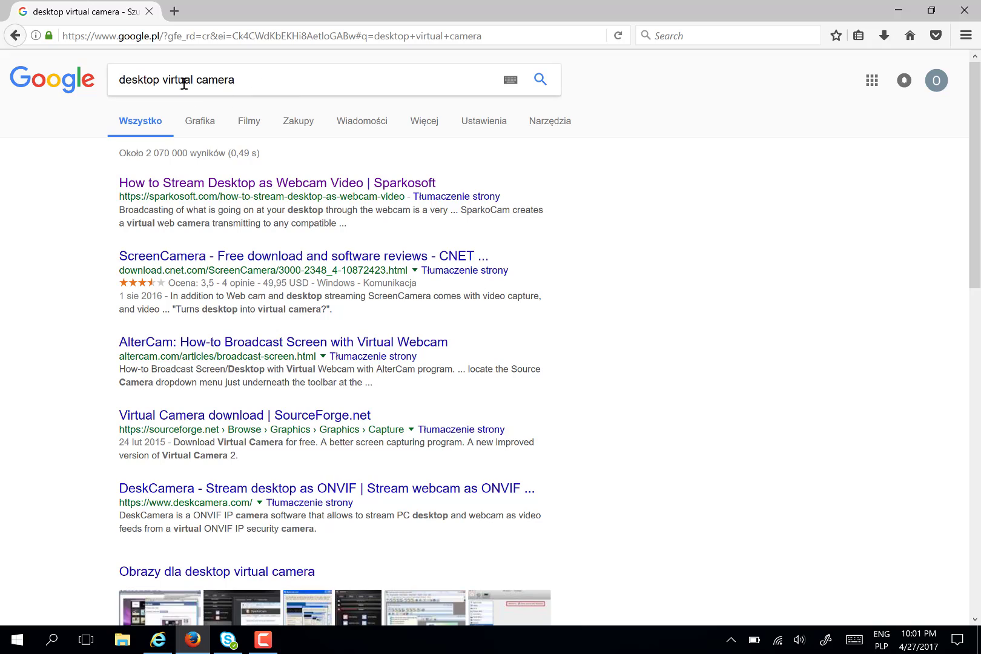
scroll(203, 224, down, 10)
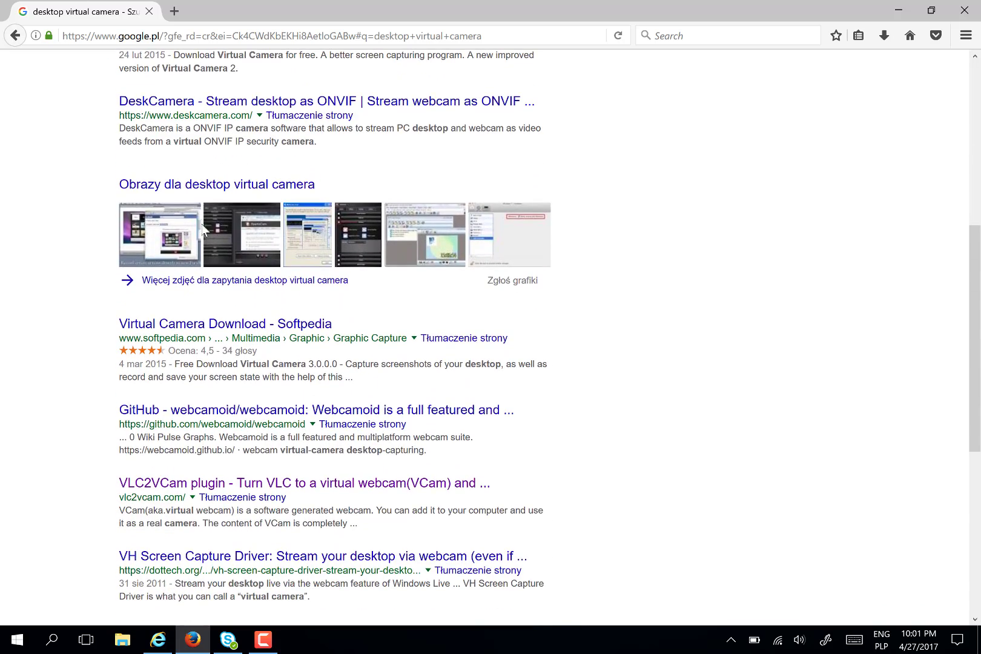
scroll(203, 218, up, 10)
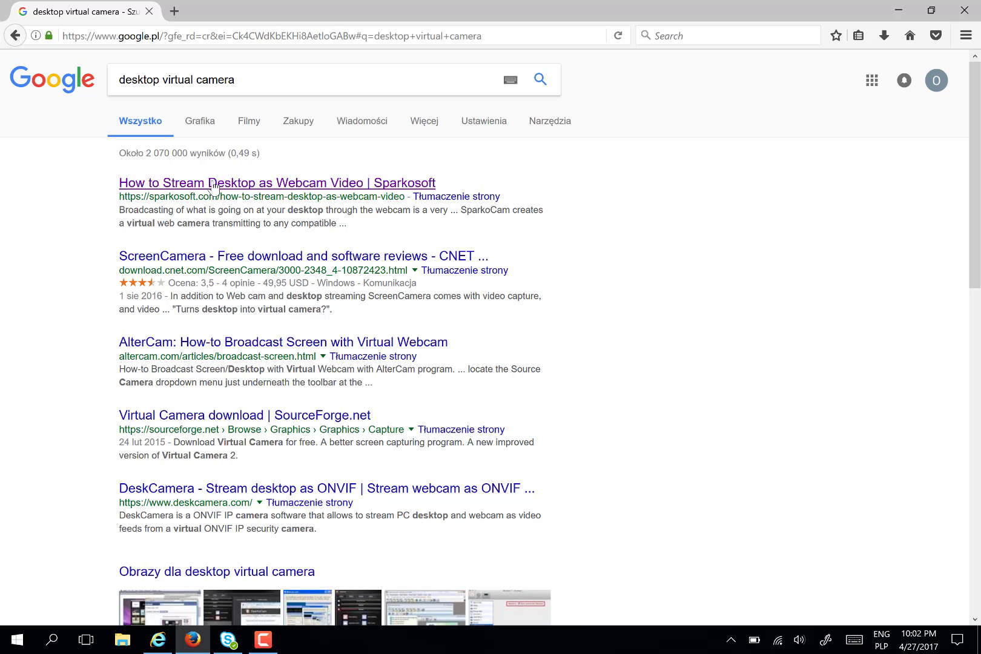
Open the Sparkosoft desktop-as-webcam article and go to its SparkoCam download page
click(243, 188)
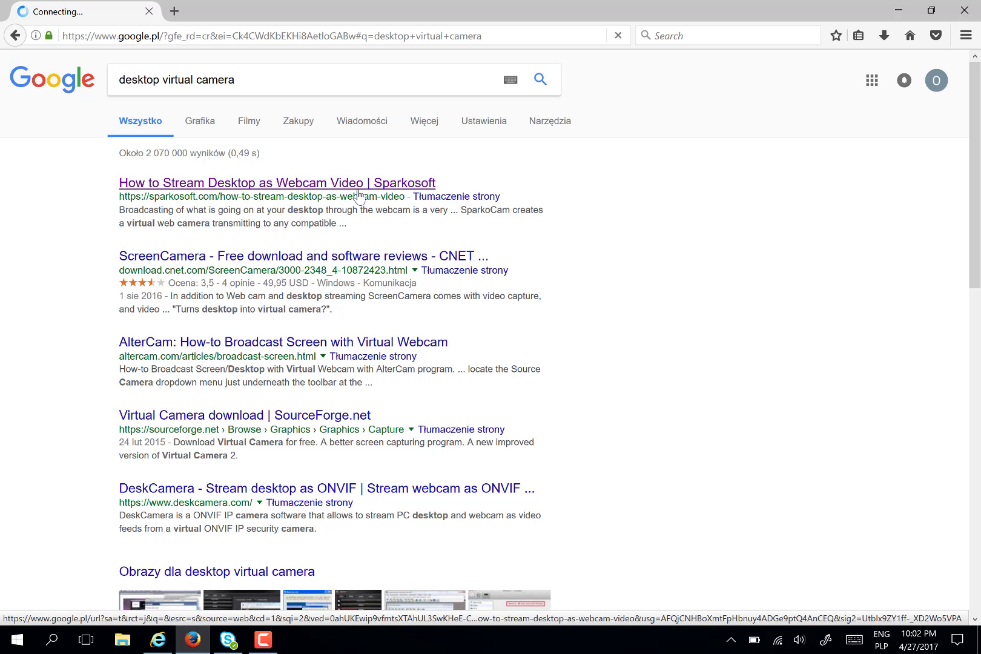
scroll(360, 194, down, 5)
scroll(360, 195, down, 5)
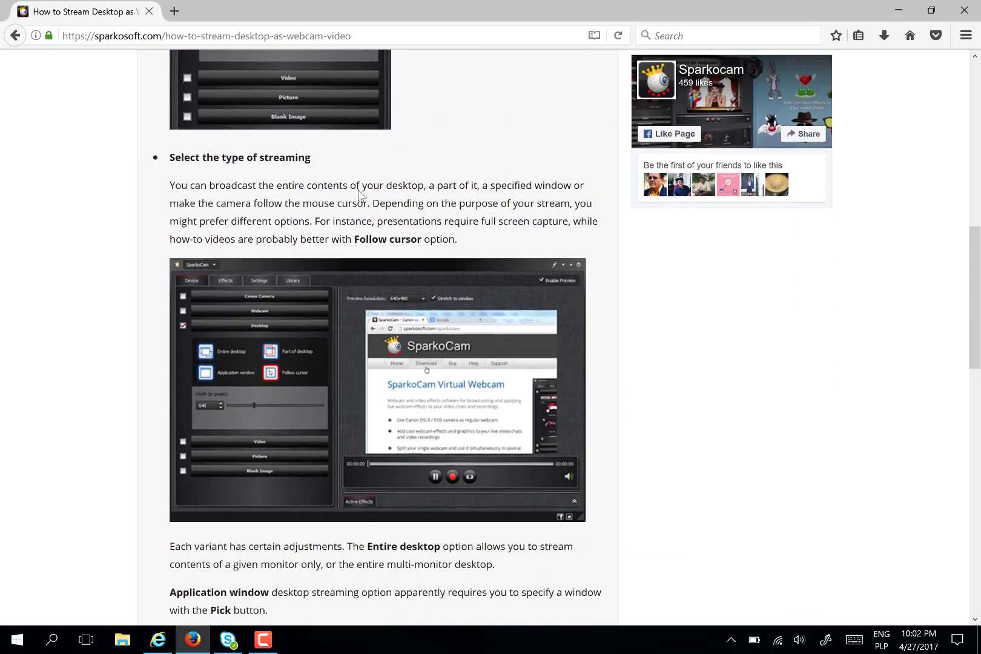
scroll(273, 121, up, 10)
scroll(236, 71, down, 2)
scroll(253, 164, up, 1)
scroll(254, 164, up, 1)
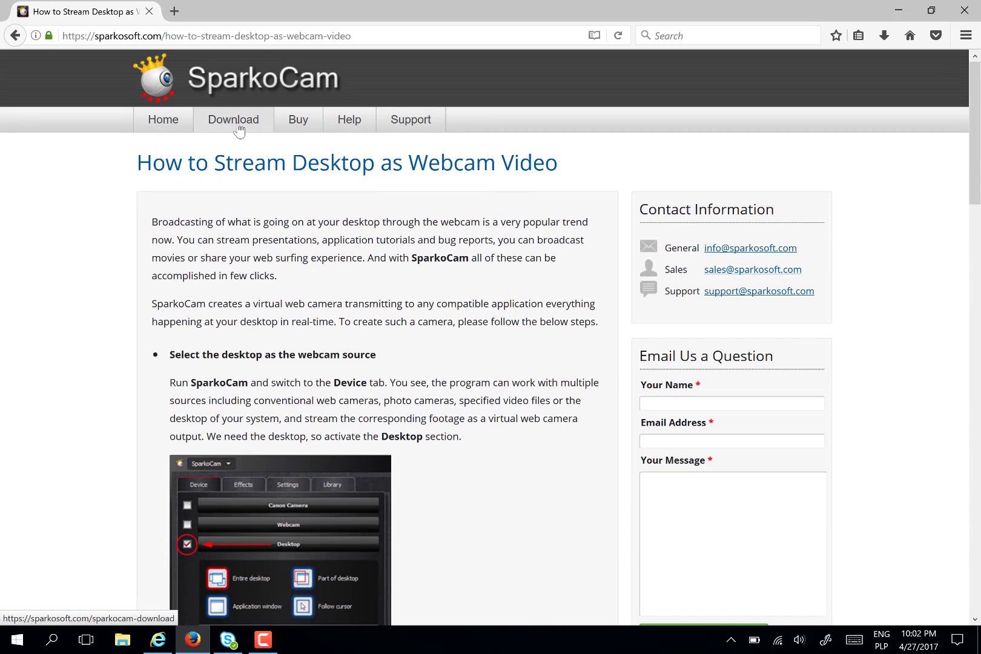
click(237, 124)
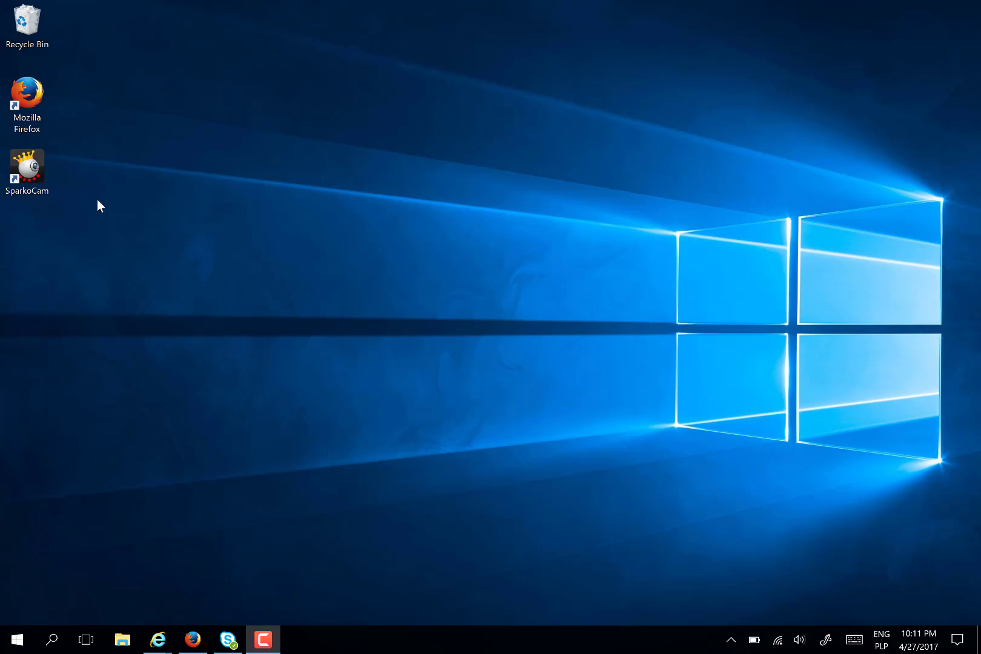
Launch SparkoCam and pick Microsoft Camera as the webcam video source
double_click(29, 175)
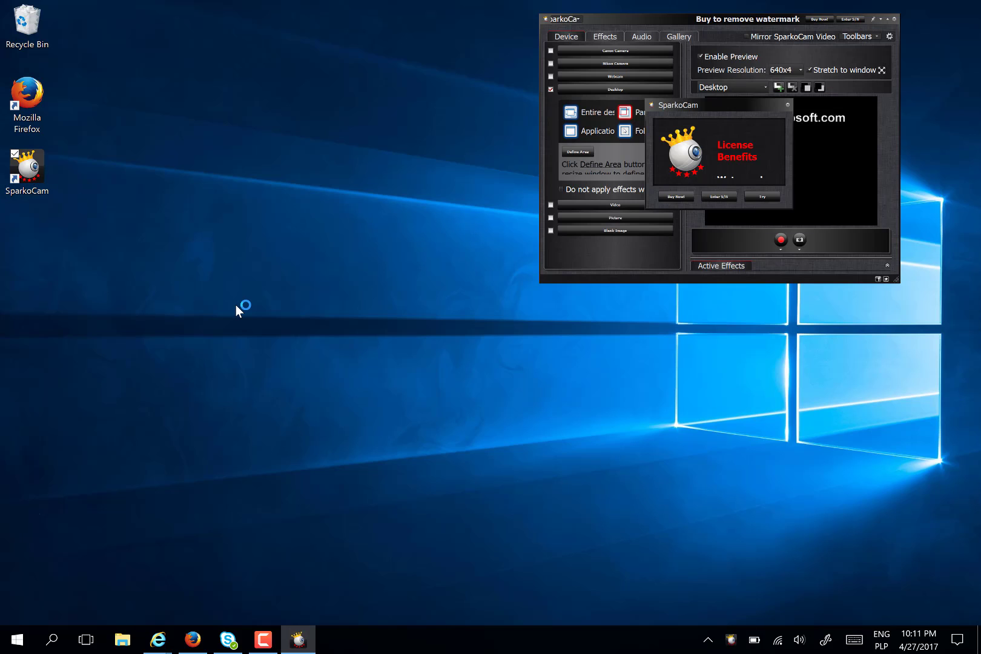
click(763, 197)
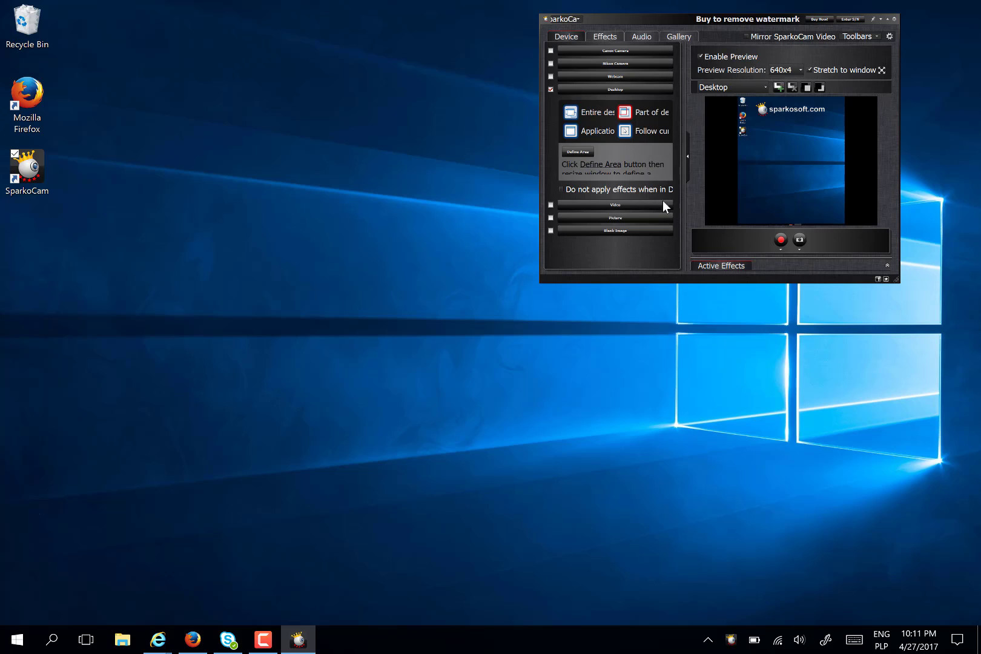
click(551, 78)
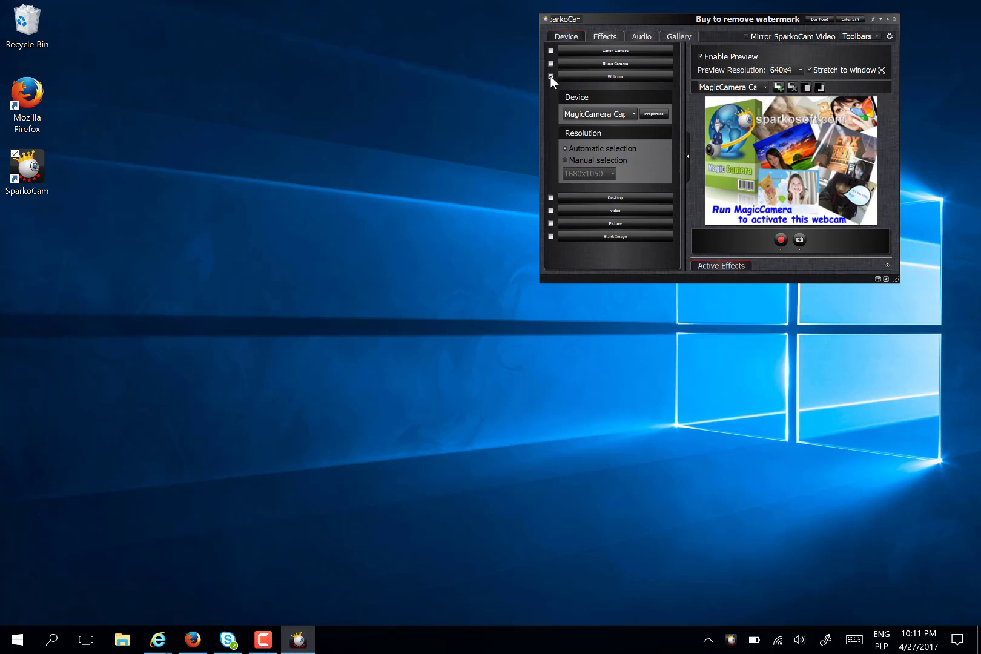
click(628, 114)
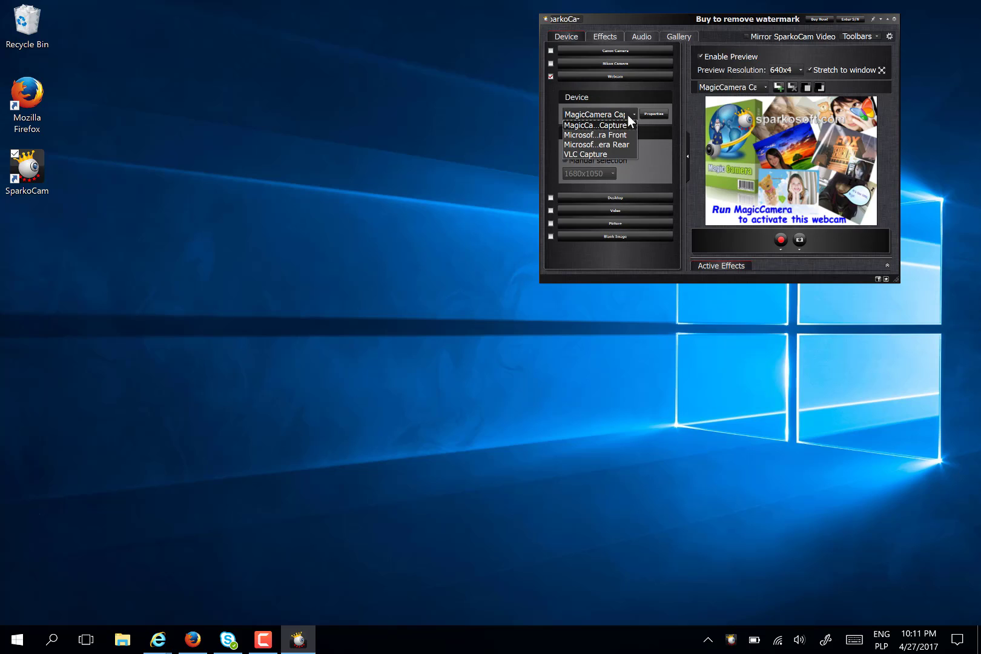
click(593, 135)
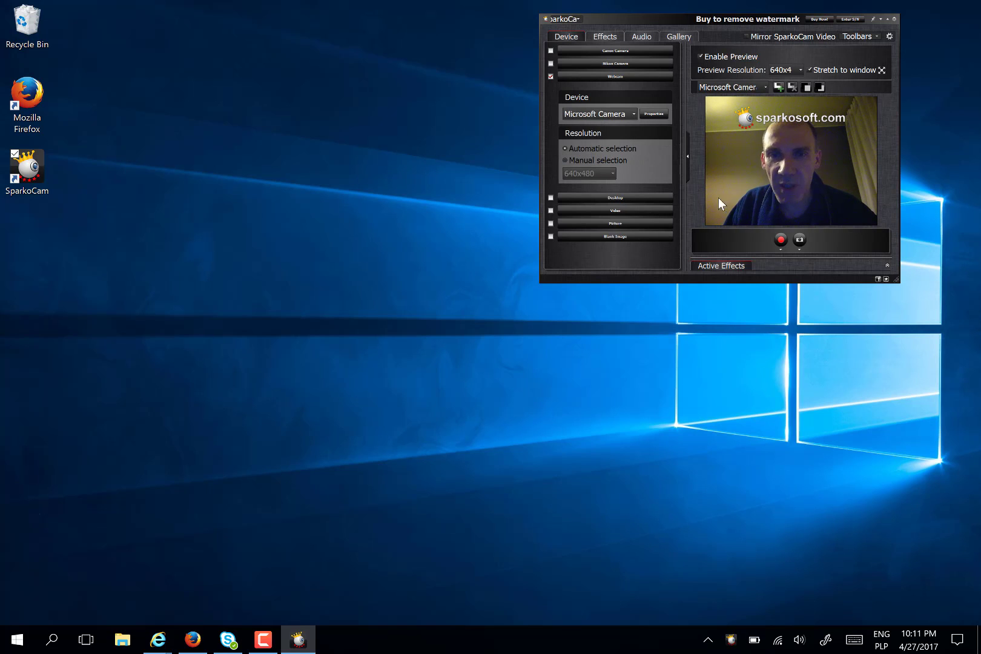
Switch the video source to the desktop, capturing only the left half of the screen
click(551, 196)
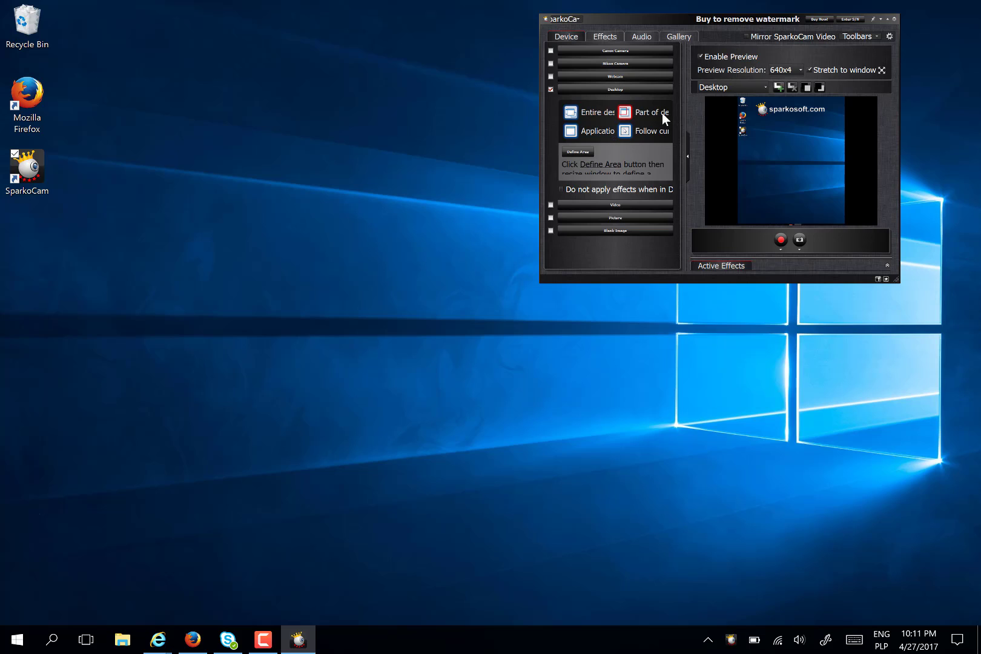
click(583, 152)
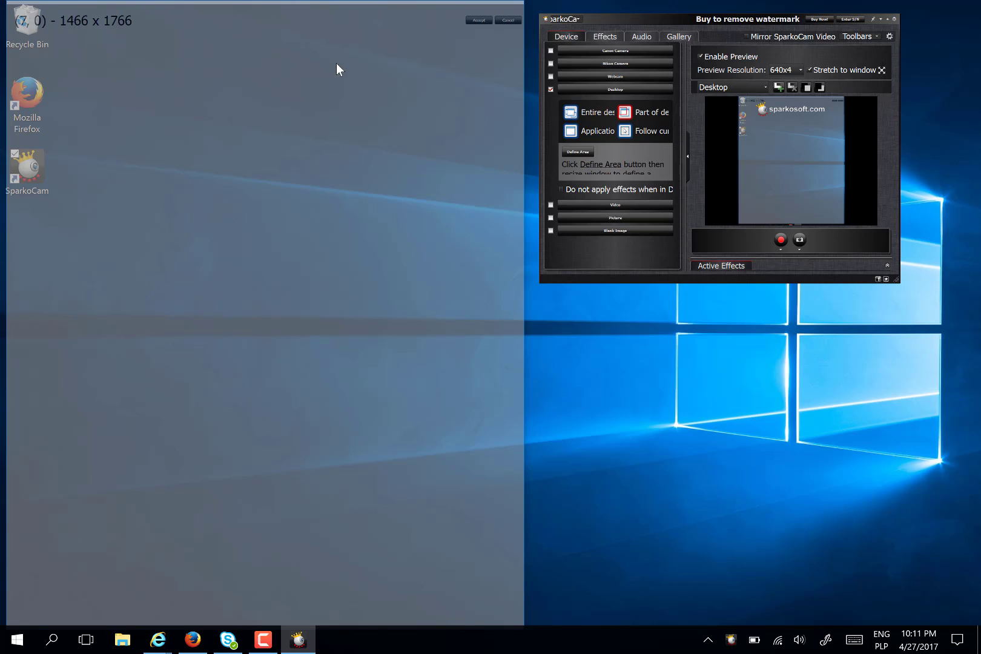
click(479, 22)
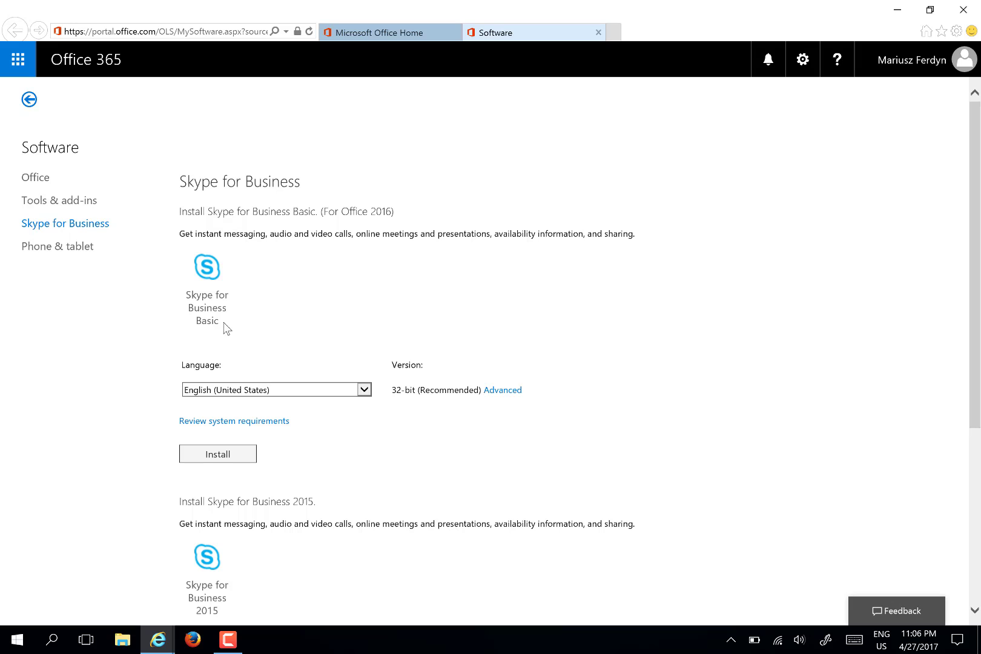
Scroll through the Skype for Business install options on the Software page
scroll(306, 330, down, 5)
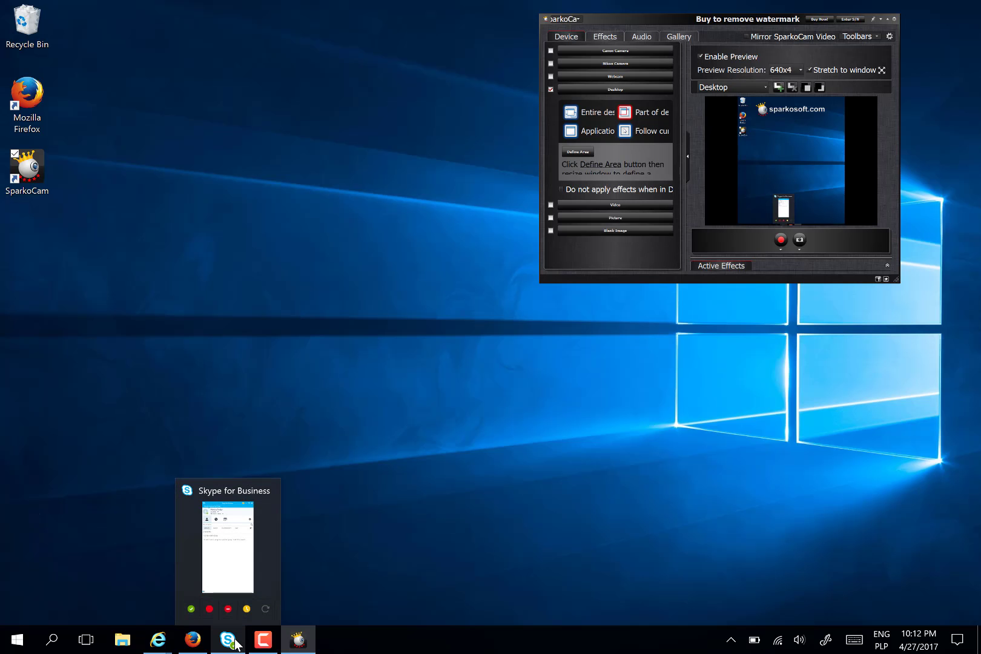
In Skype for Business Options > Video Device, choose SparkoCam Video as the camera
click(235, 642)
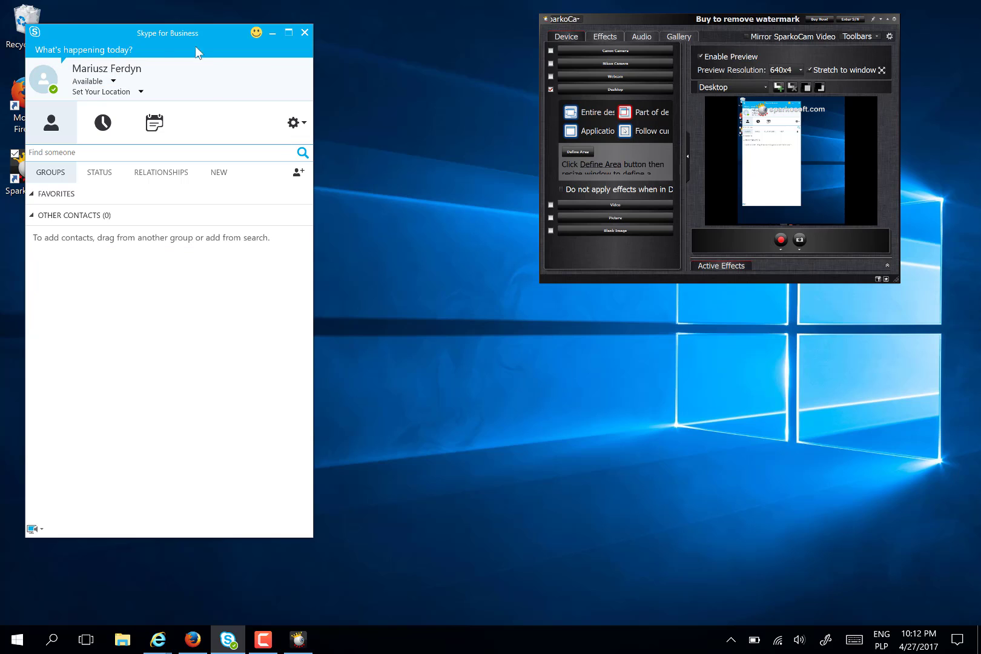
click(294, 123)
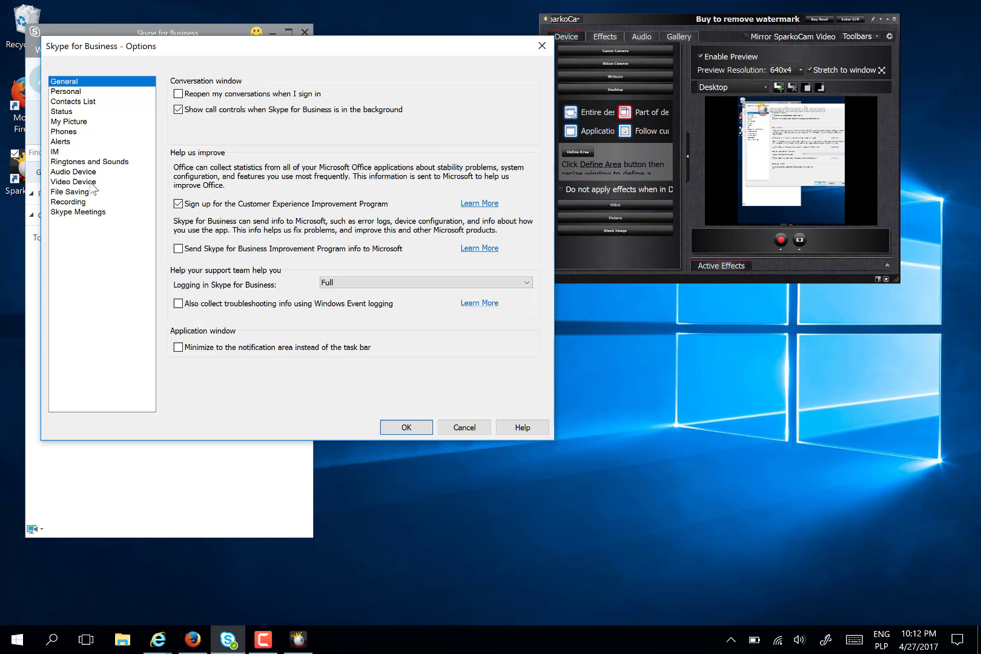
click(91, 181)
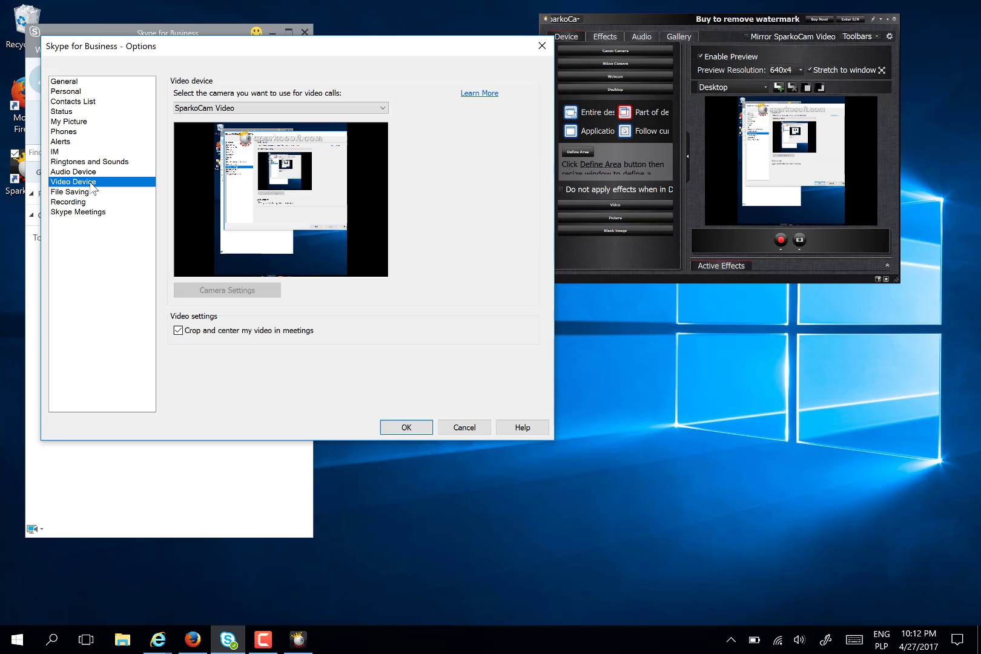
click(231, 109)
click(241, 128)
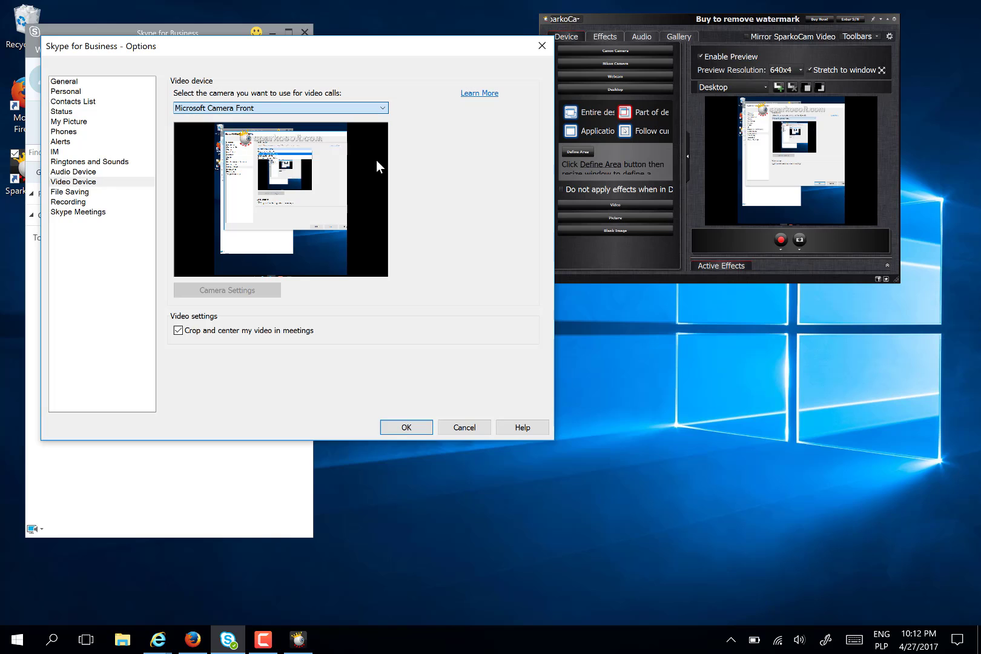
click(286, 110)
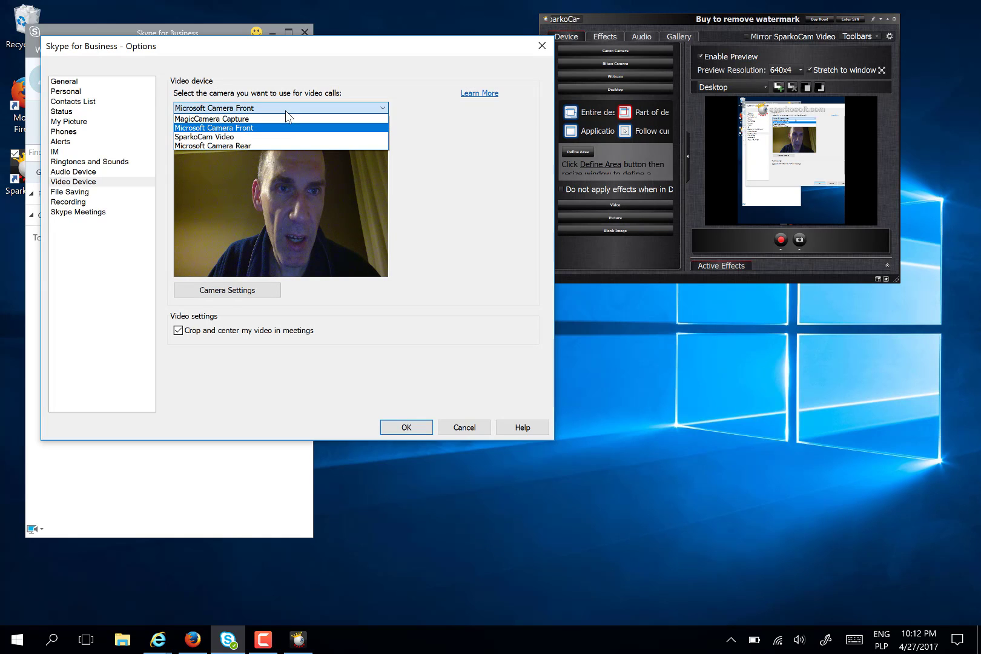
click(200, 137)
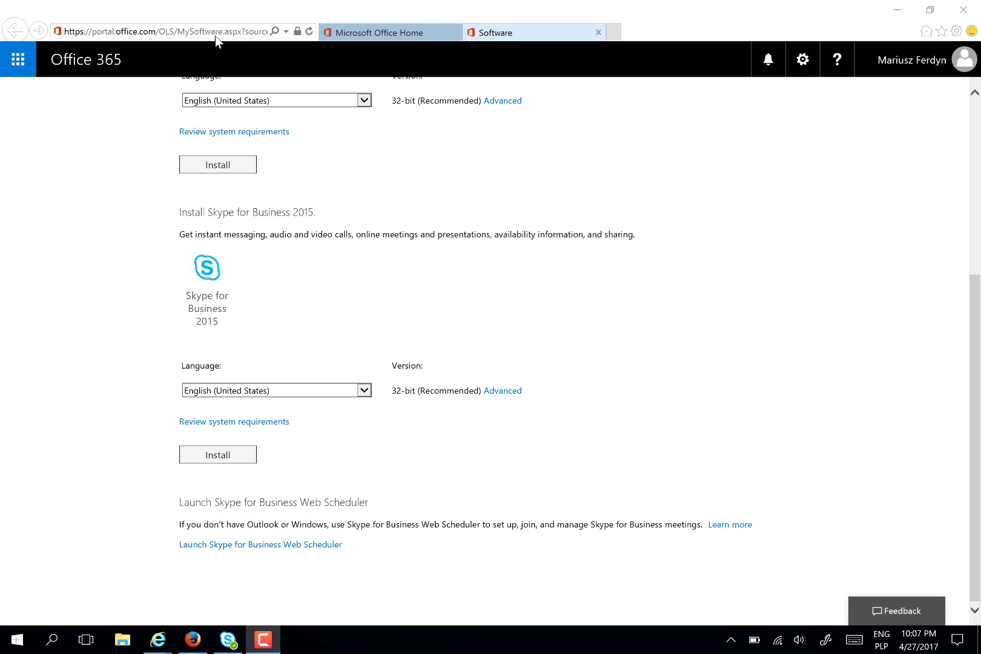
Go to broadcast.skype.com in Internet Explorer's address bar
click(213, 31)
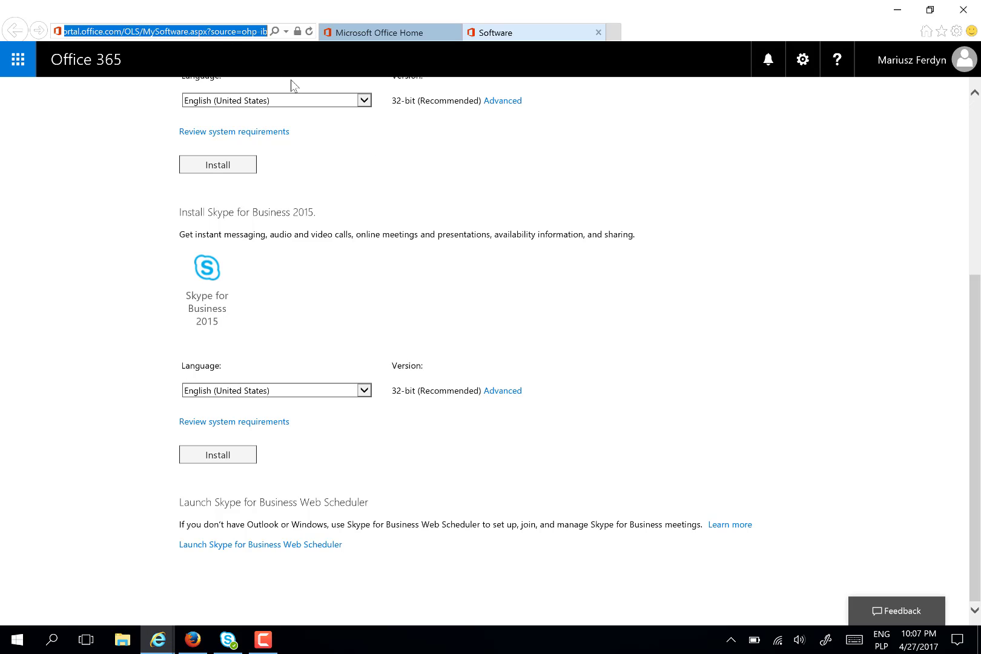
text(https://broadcast.skype.com/en-US/#)
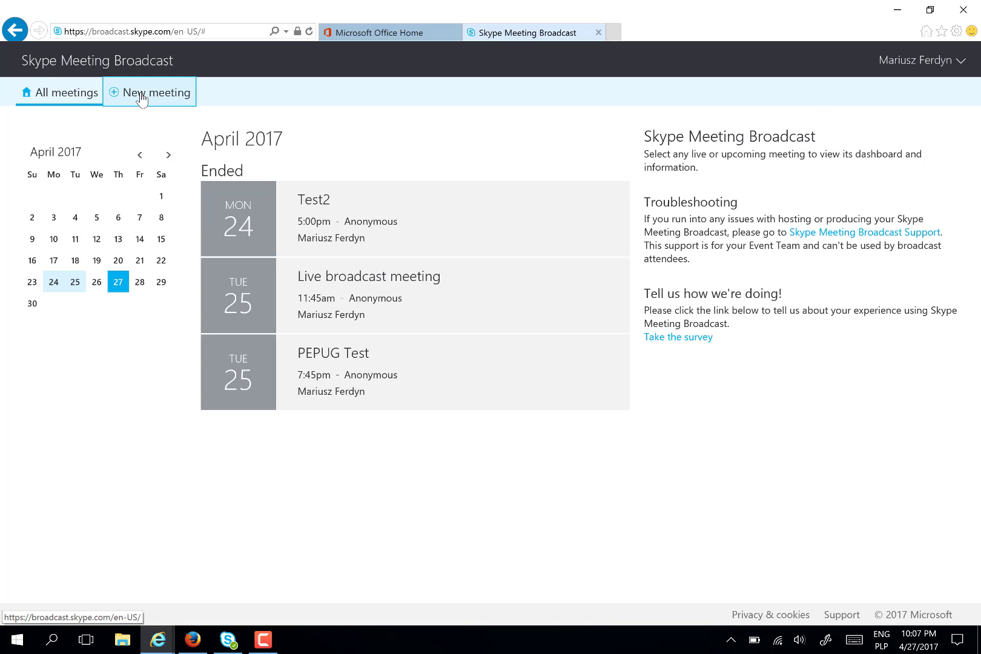
Start a new meeting keeping the title 'Live broadcast meeting', starting at 22:15
click(138, 94)
drag(284, 170, 28, 166)
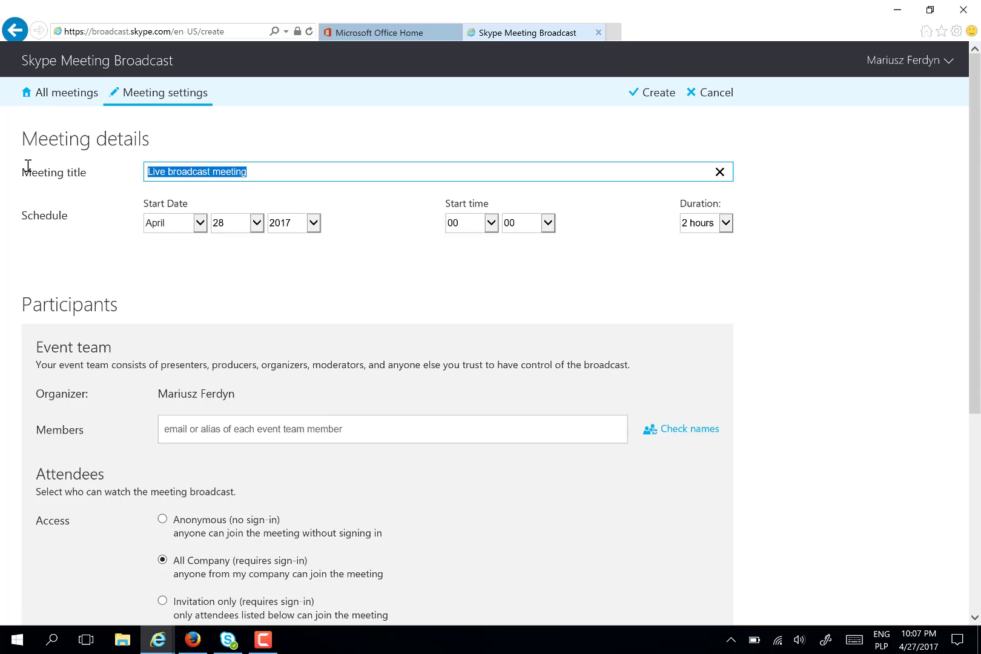
click(265, 173)
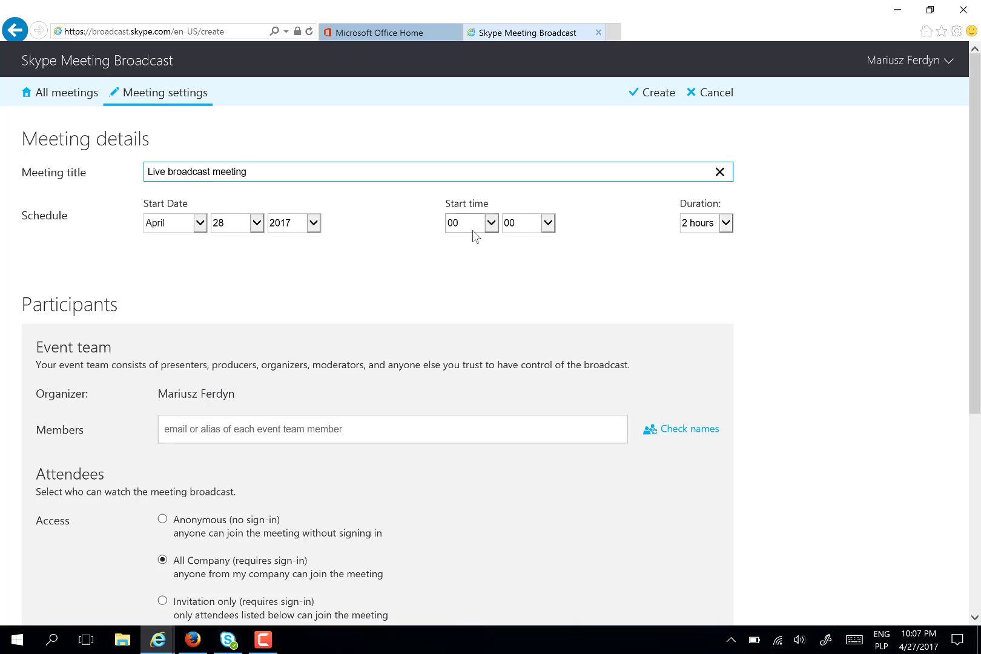
click(490, 222)
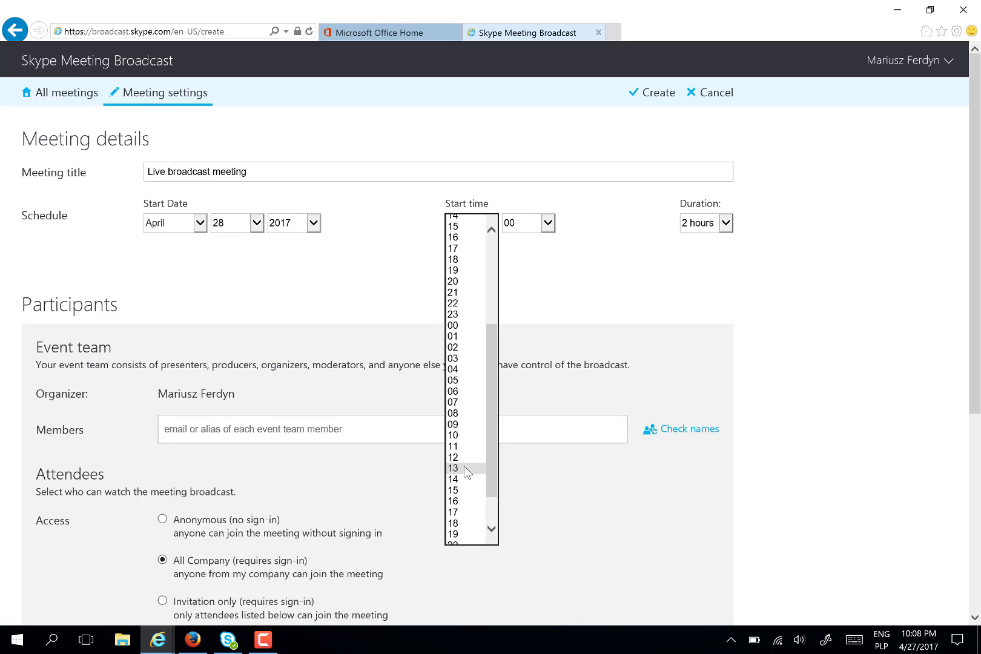
scroll(466, 479, down, 2)
click(466, 530)
click(548, 223)
click(511, 241)
scroll(357, 339, down, 3)
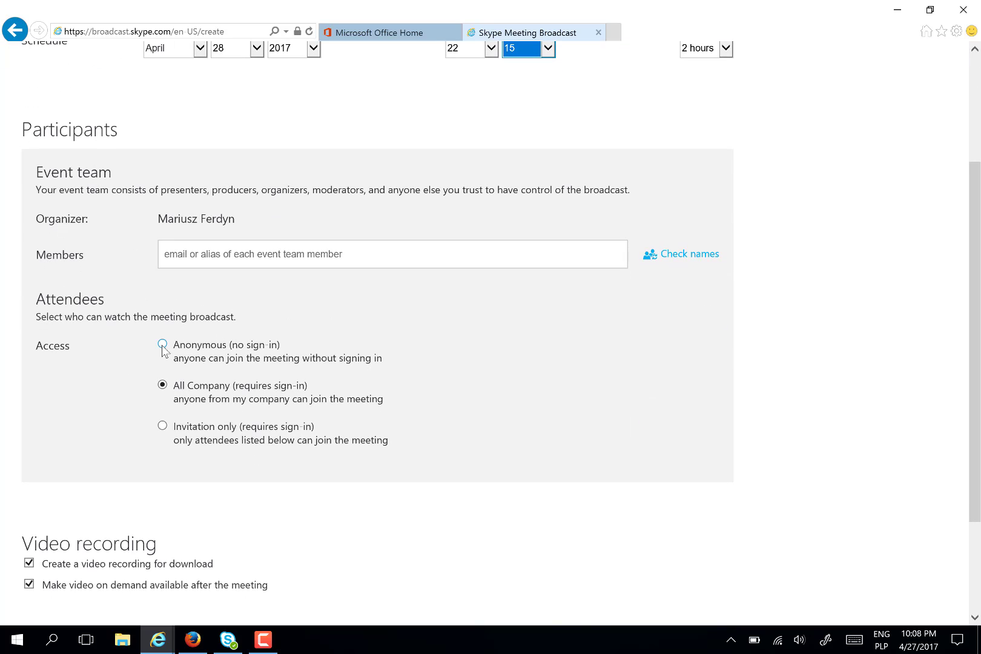
Choose Anonymous access and enable transcription and translation
click(162, 345)
scroll(270, 380, down, 2)
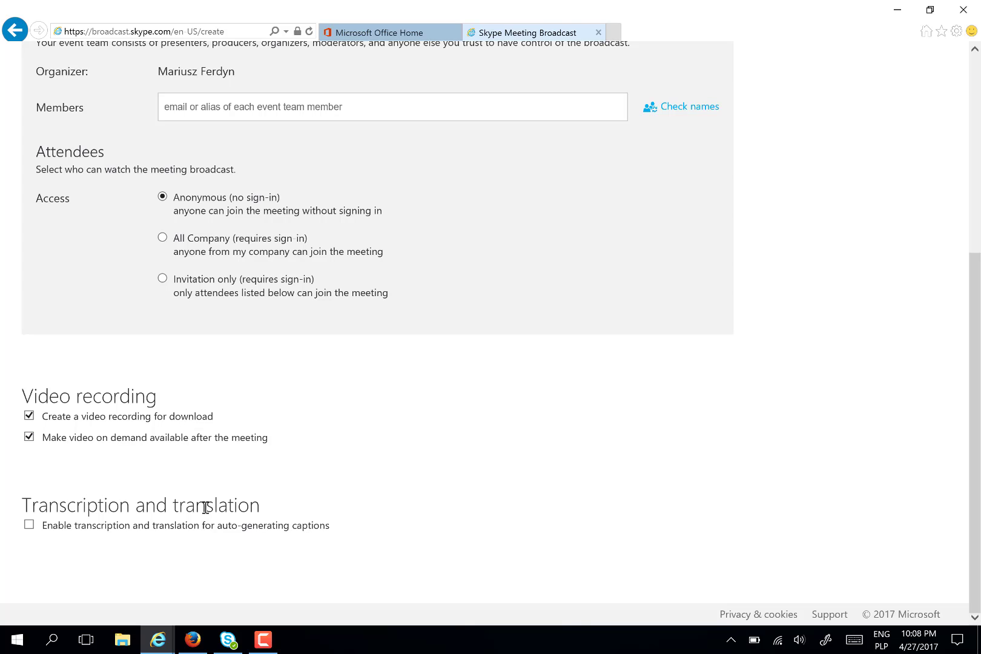
click(29, 525)
scroll(210, 420, down, 2)
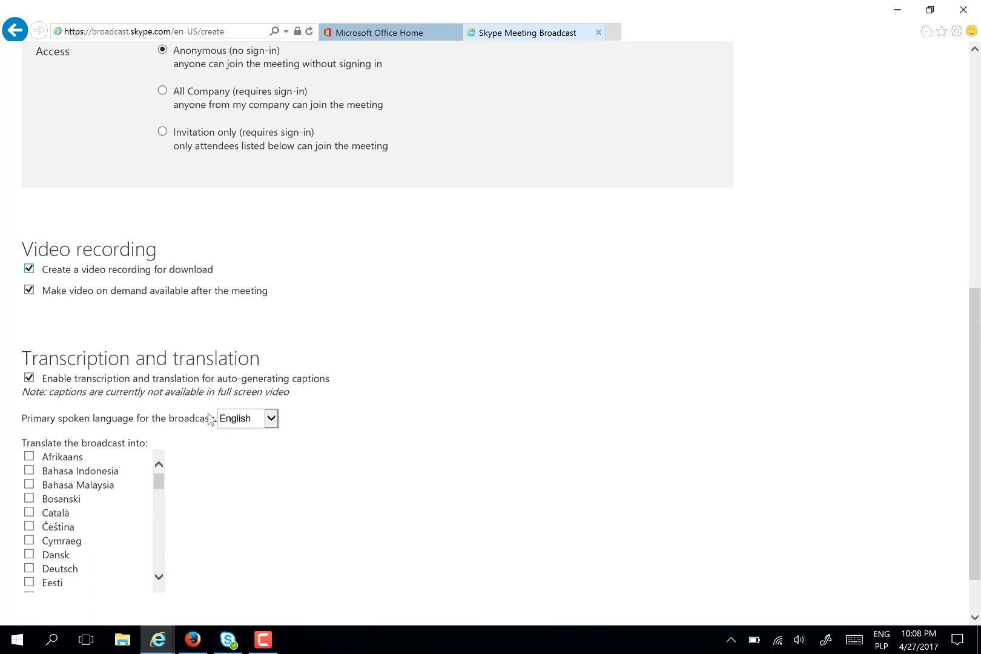
scroll(209, 419, down, 1)
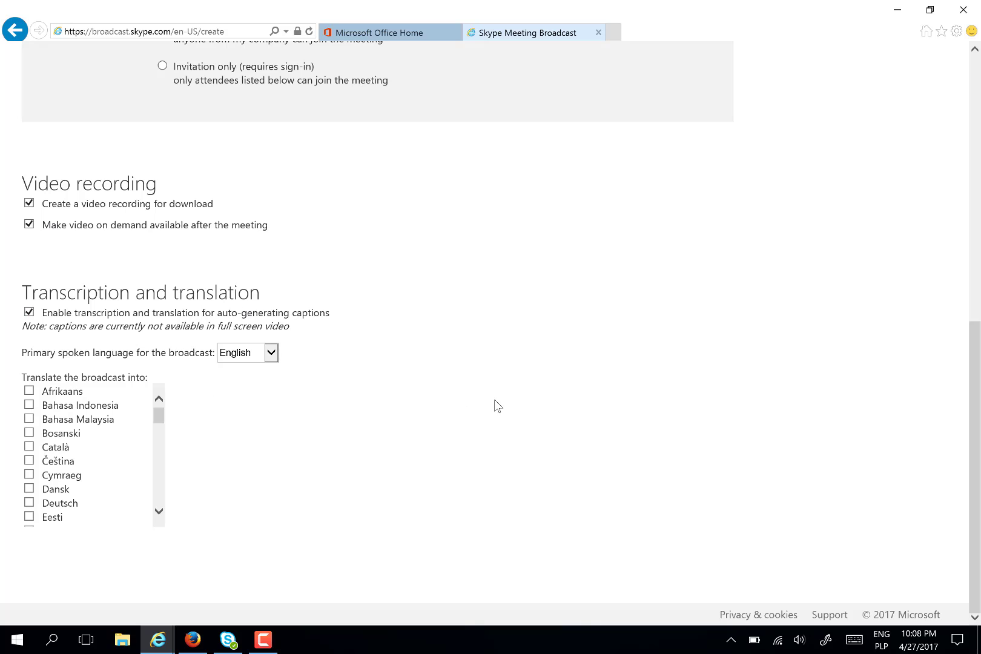
scroll(495, 399, up, 10)
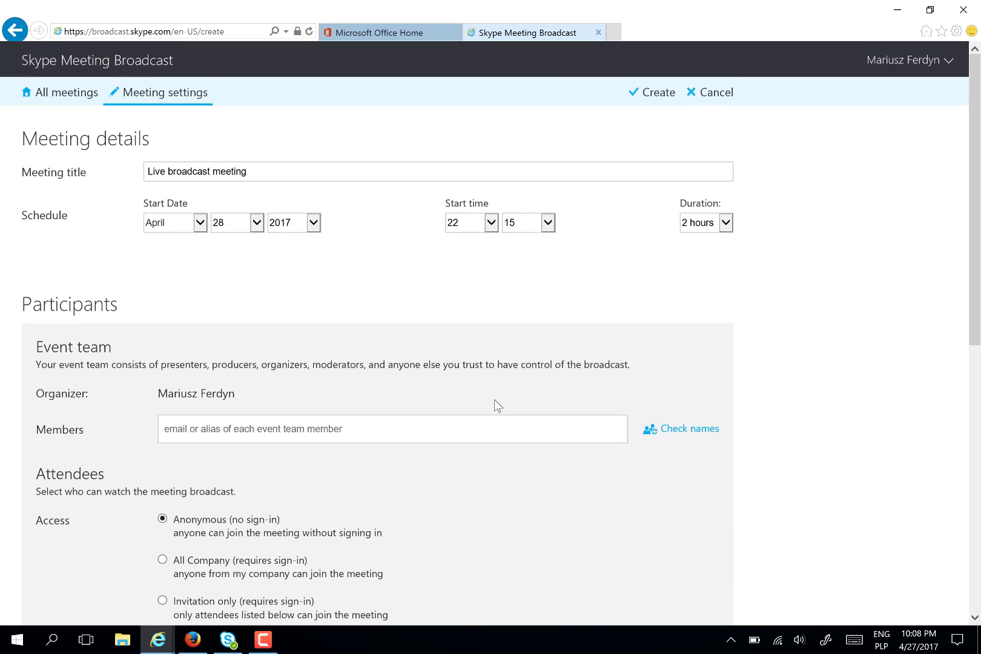
Create 'Live broadcast meeting', copy its join link with clipboard access allowed, and open a new tab
click(660, 94)
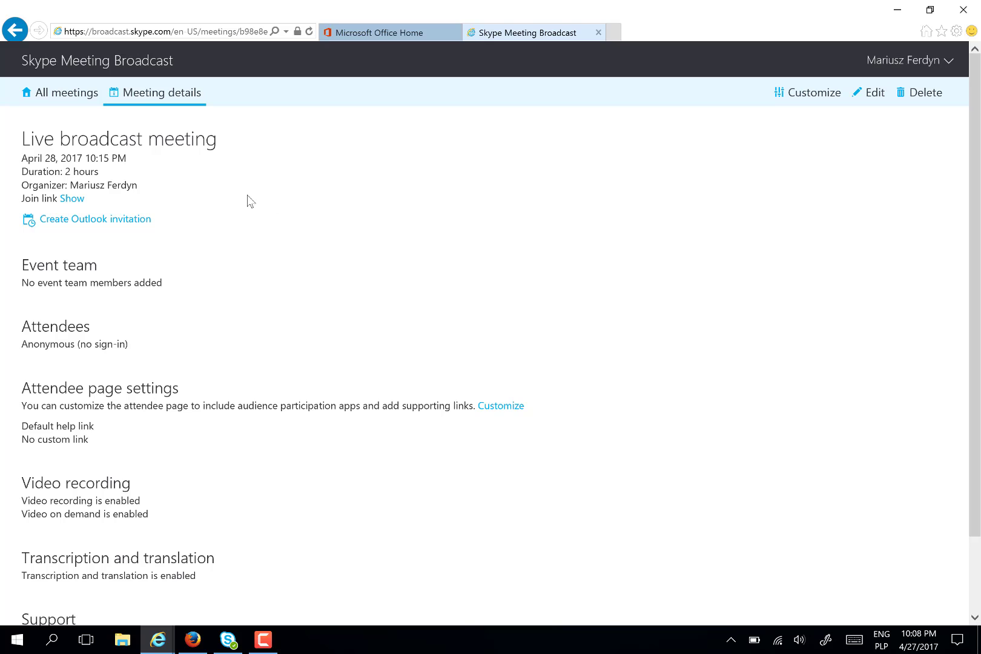
click(75, 198)
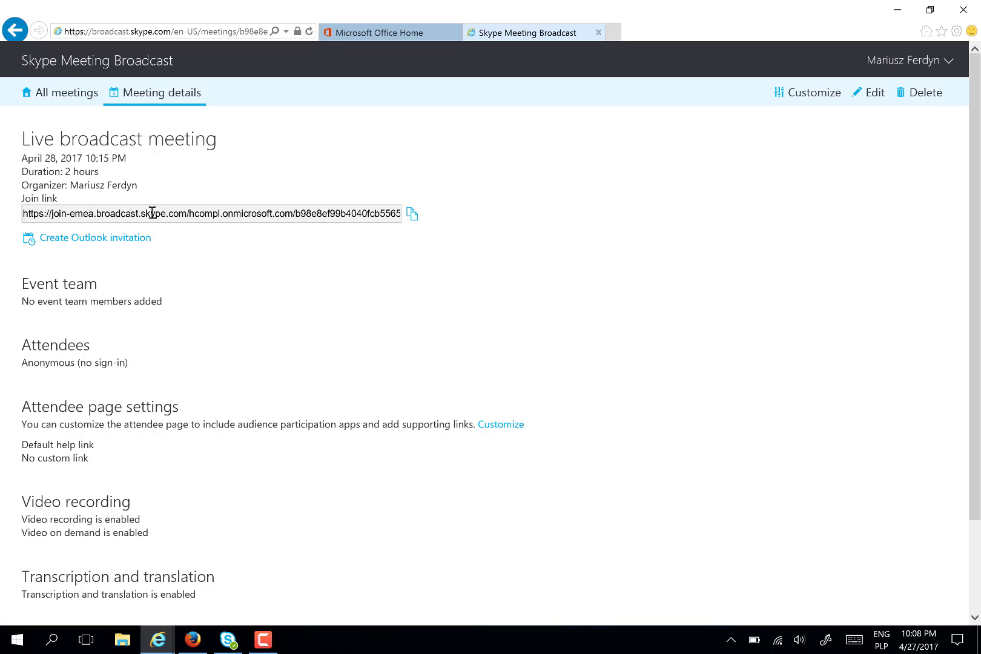
click(329, 216)
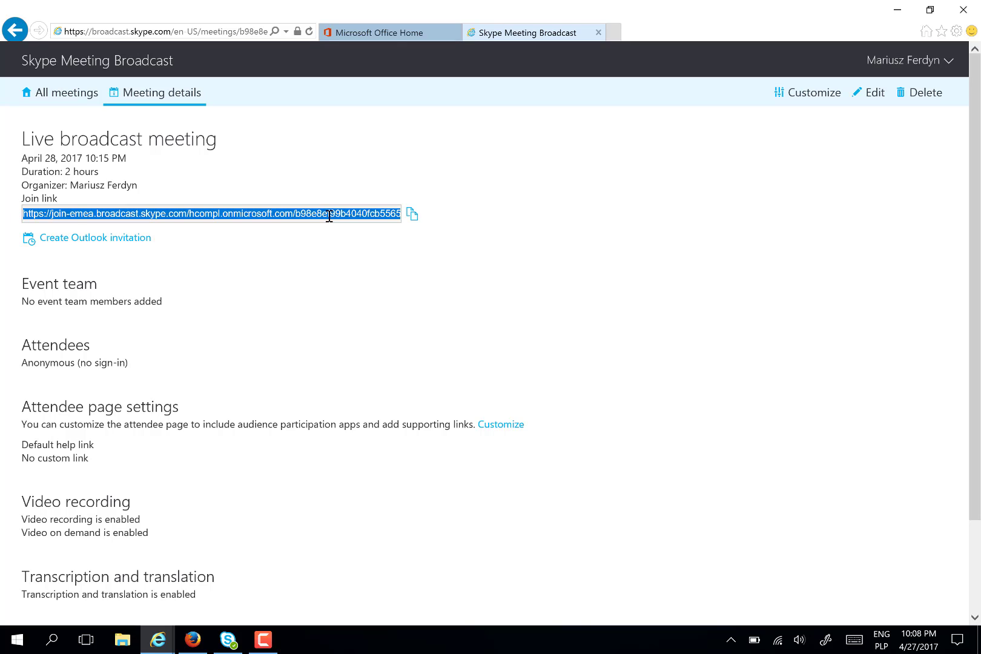
click(412, 217)
click(535, 358)
click(614, 32)
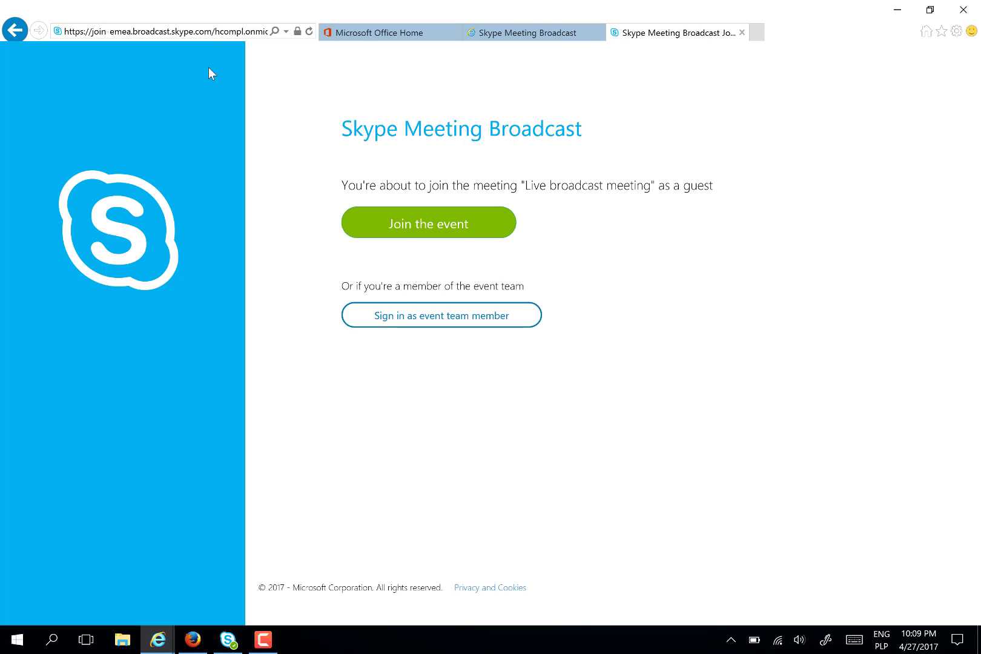
Join the event as an event team member from the broadcast page
click(418, 326)
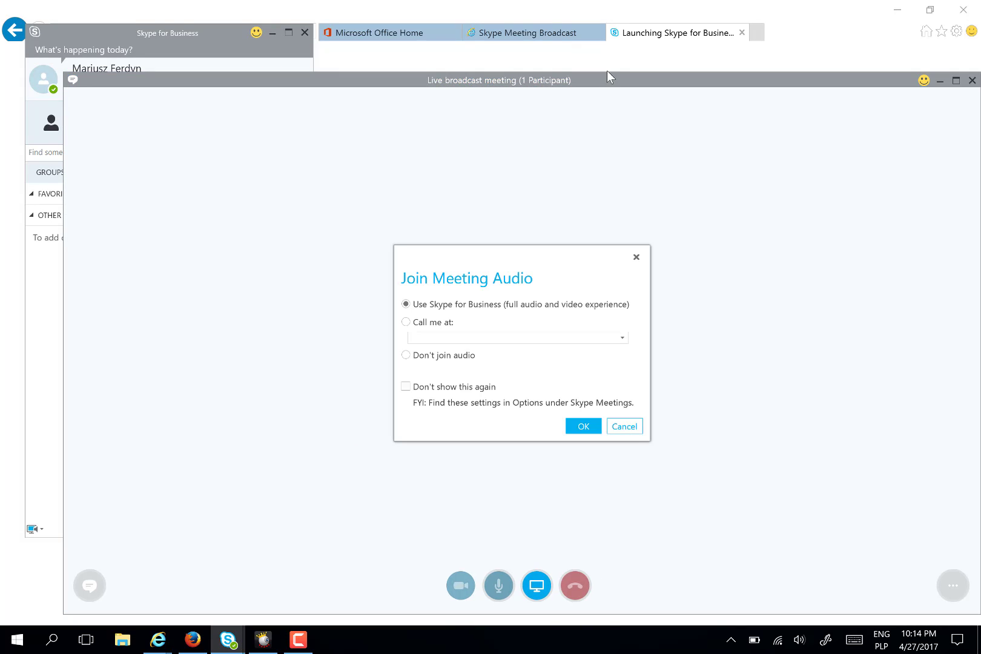
Join the meeting audio through Skype for Business and turn on your video
click(577, 426)
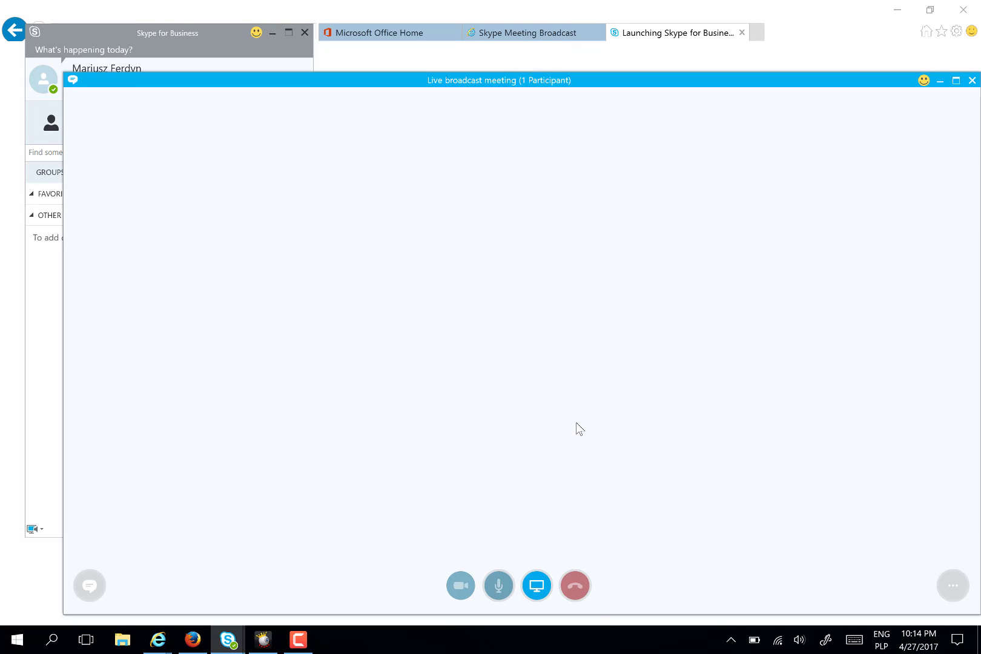
mouse_move(767, 77)
mouse_down()
mouse_move(720, 61)
mouse_move(726, 25)
mouse_up()
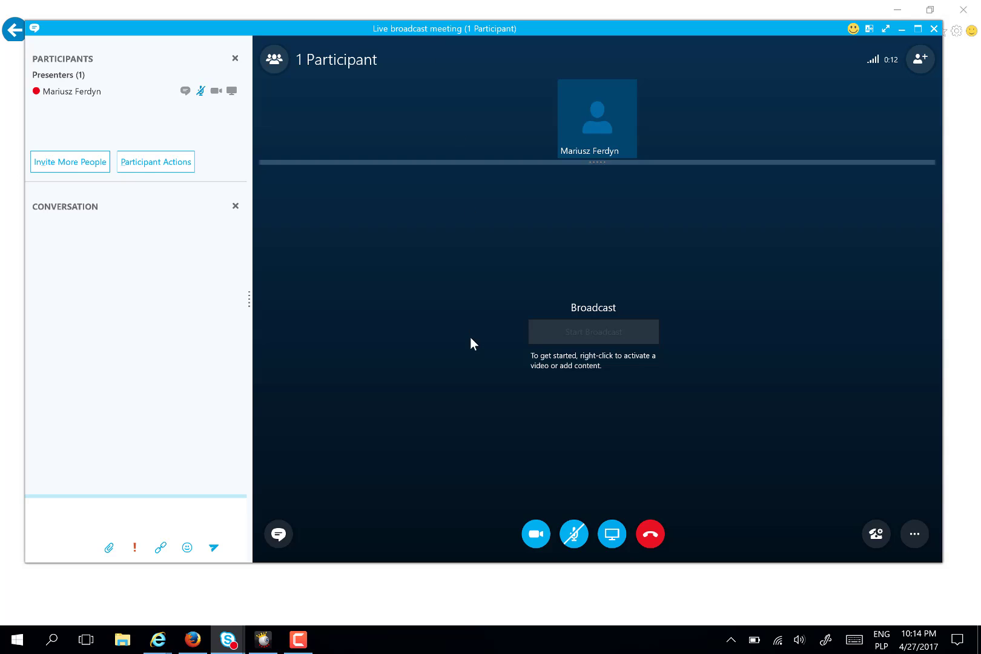
mouse_move(533, 531)
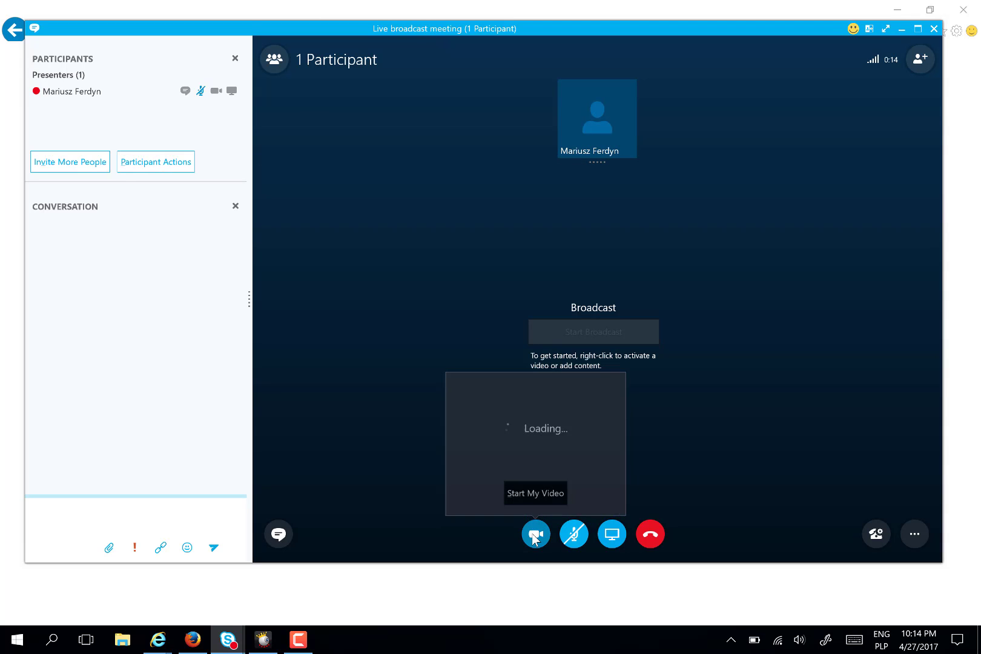
click(532, 494)
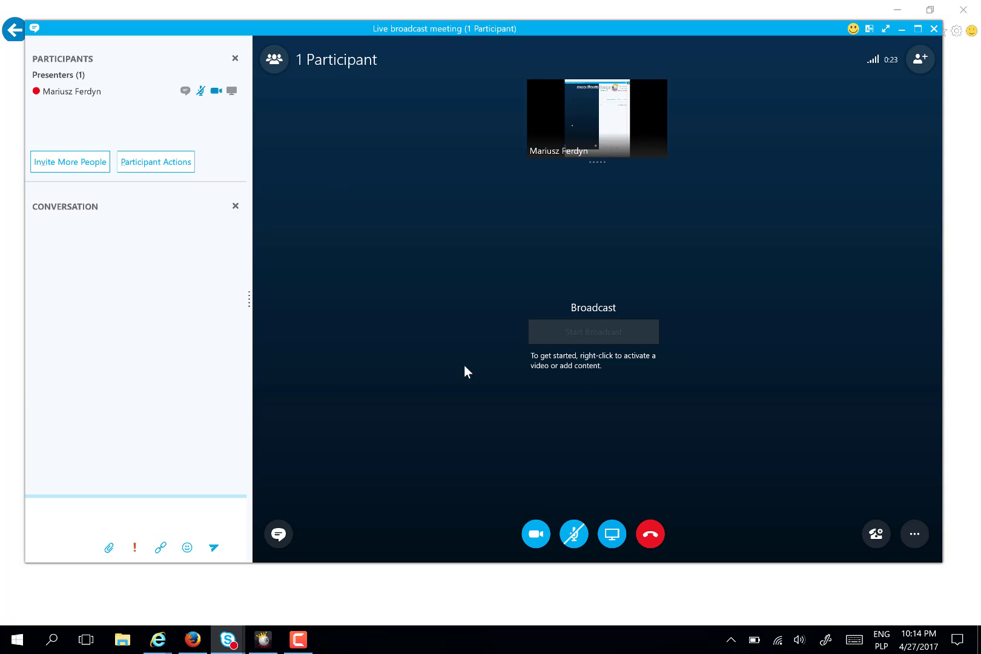
Make your own video the active broadcast video, then start the broadcast so it goes LIVE
right_click(88, 92)
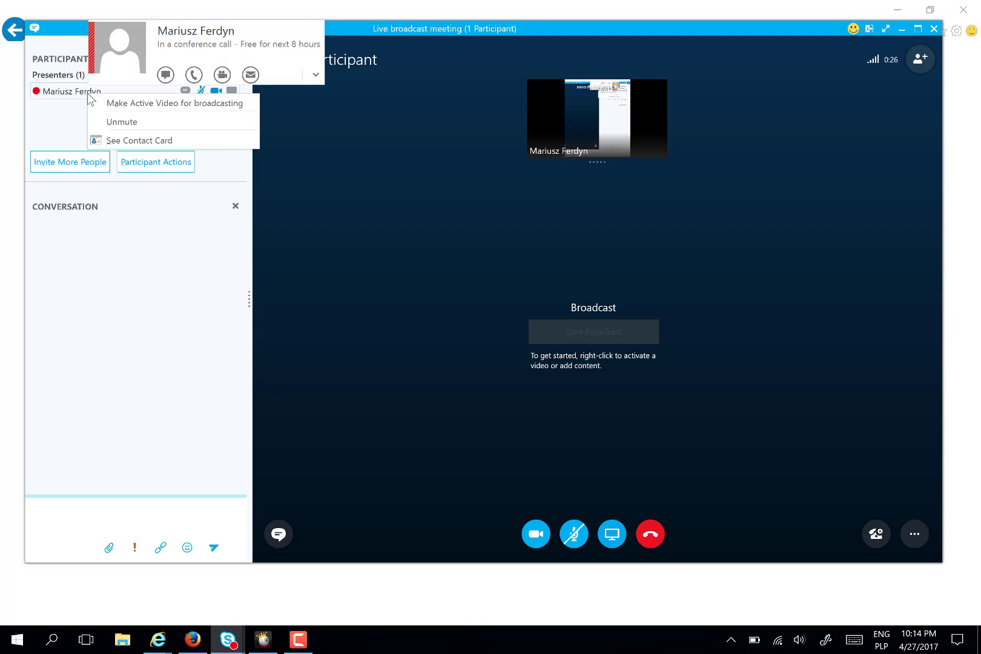
click(149, 104)
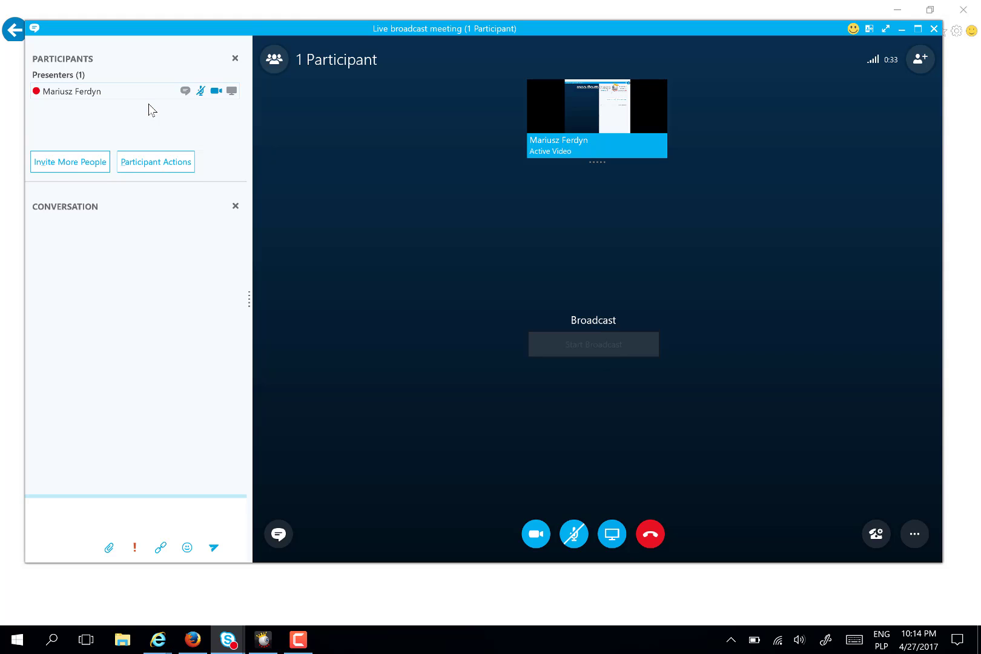
click(583, 346)
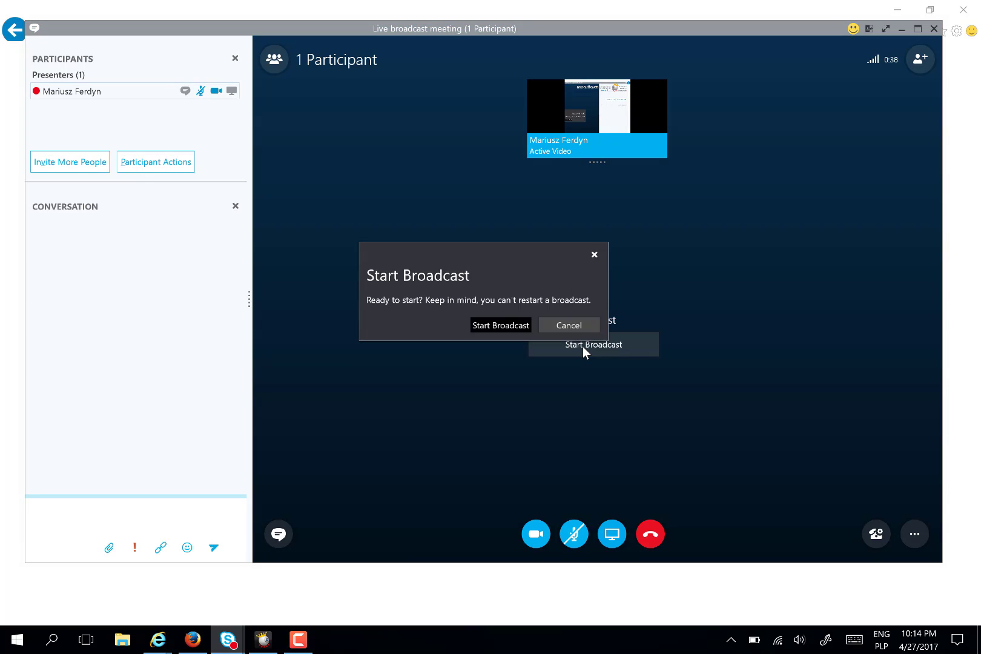
click(499, 327)
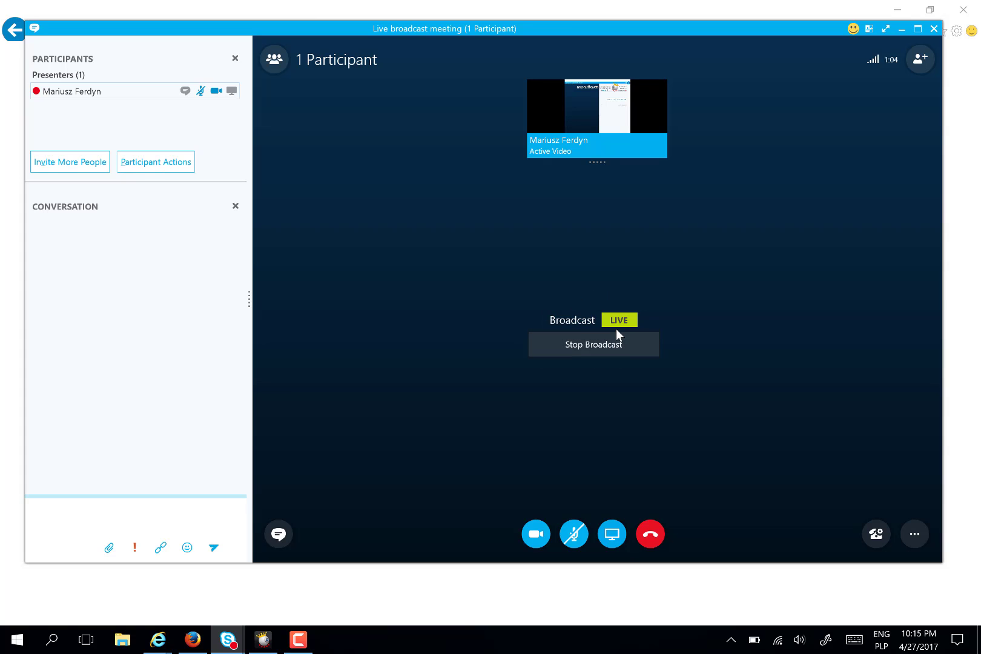
Minimize the meeting and Skype for Business windows, then resize the browser to the screen's left side
click(902, 30)
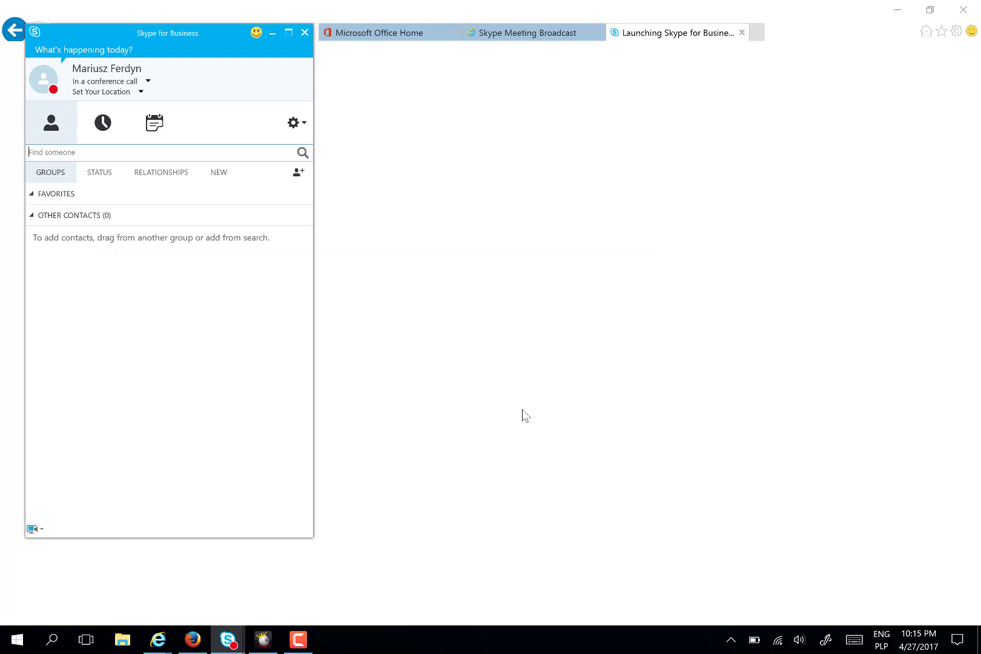
click(273, 33)
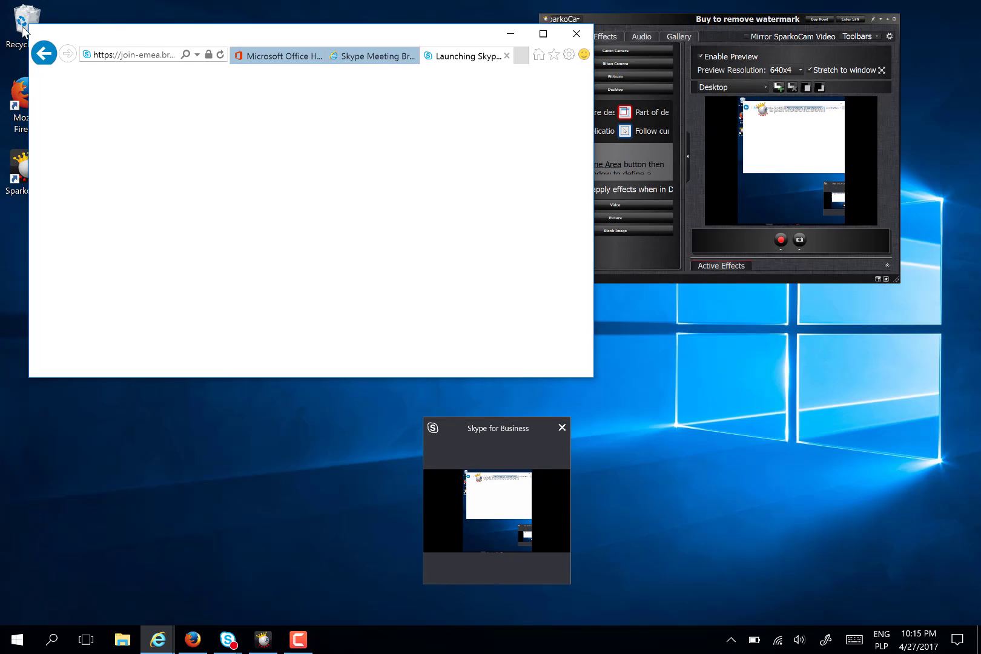
drag(29, 24, 4, 4)
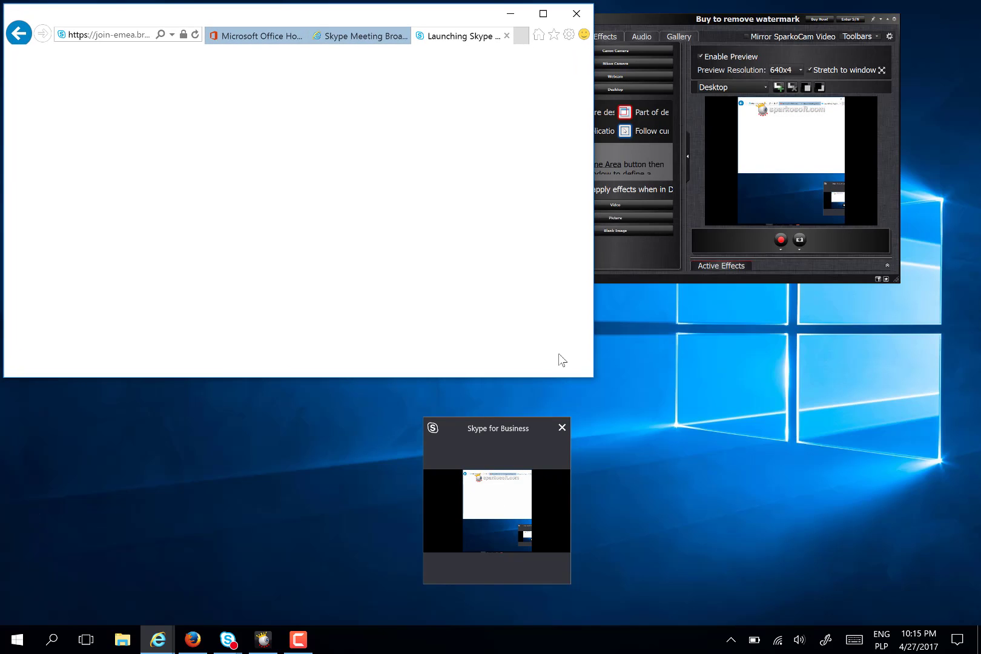
mouse_move(592, 378)
mouse_down()
mouse_move(401, 434)
mouse_move(388, 583)
mouse_move(440, 619)
mouse_move(552, 630)
mouse_move(532, 627)
mouse_move(542, 626)
mouse_up()
Load the pasted attendee link in Firefox and resize the window to show the LIVE stream
click(195, 643)
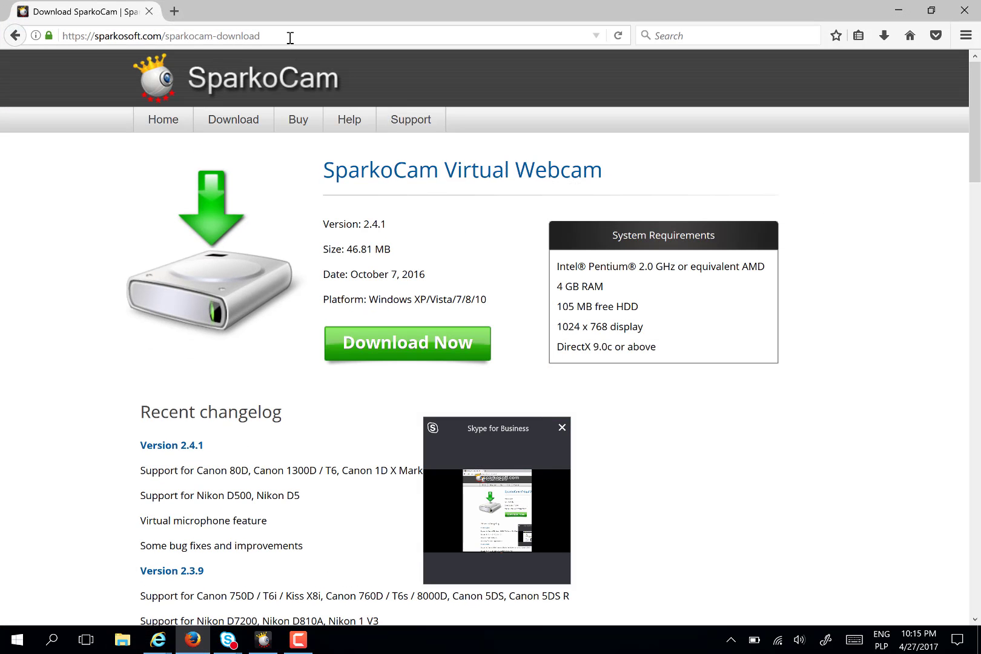
click(290, 37)
key(ctrl+v)
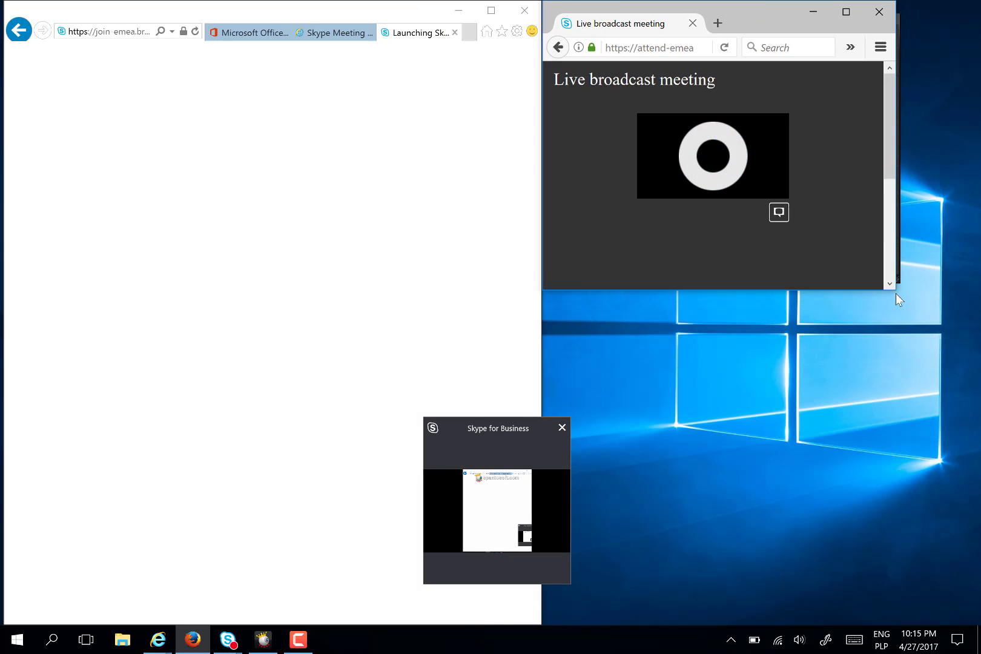
mouse_move(894, 289)
mouse_down()
mouse_move(967, 522)
mouse_move(960, 554)
mouse_move(978, 624)
mouse_move(976, 610)
mouse_up()
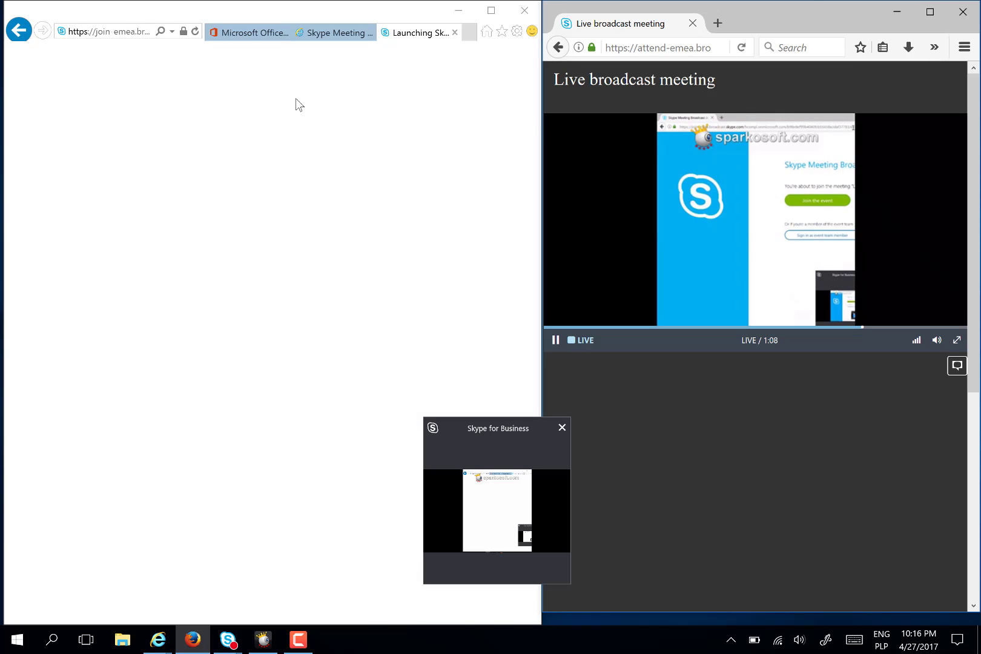
Load youtub.com in Internet Explorer and pause the 'What is Office 365?' video at 0:10
click(112, 36)
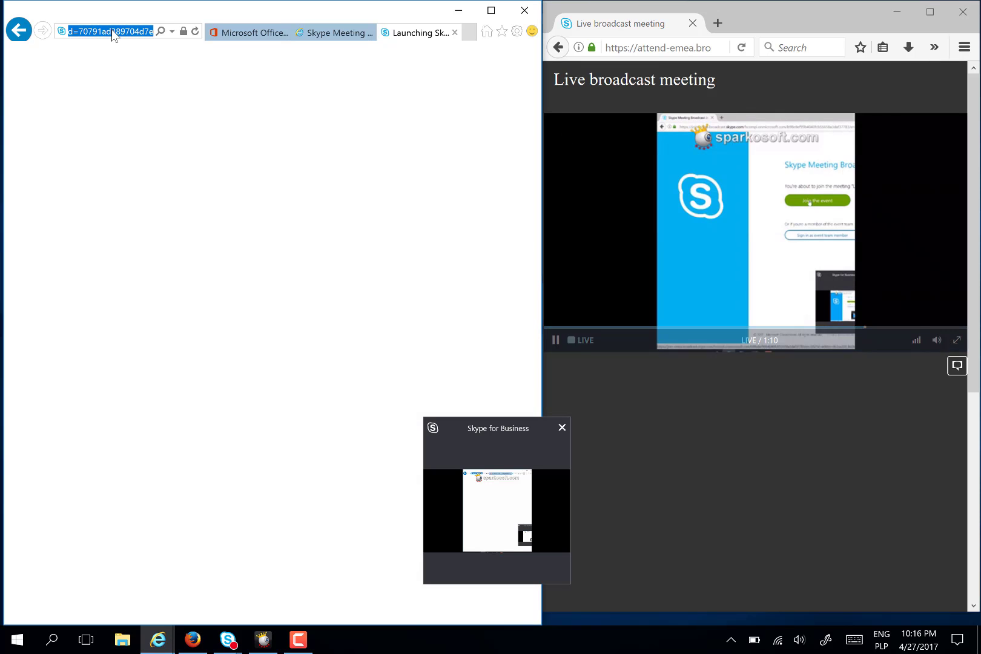
text(youtube)
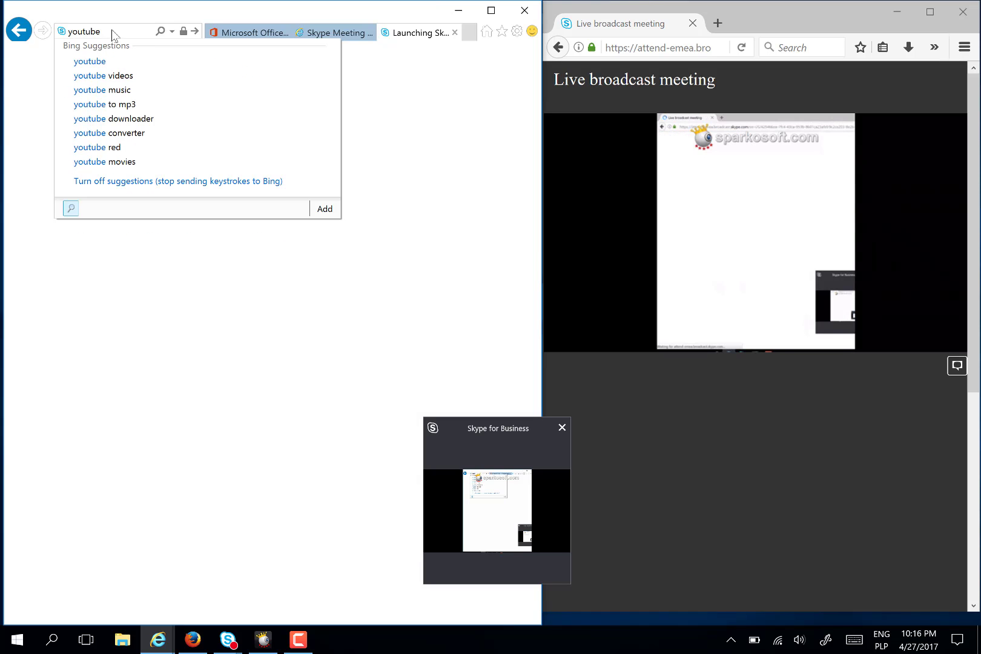
text(.com)
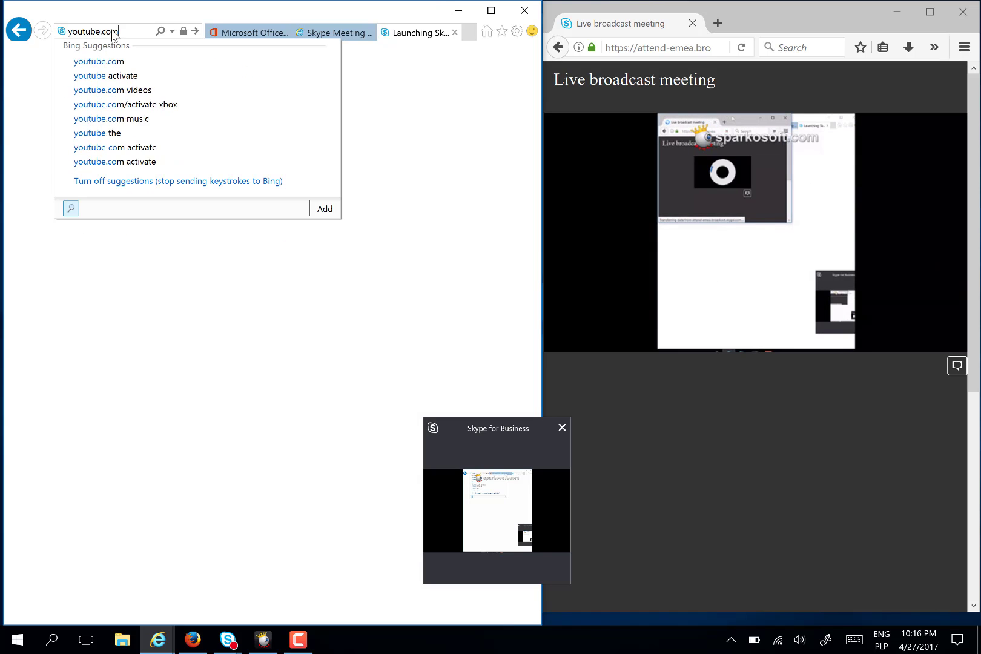
key(Return)
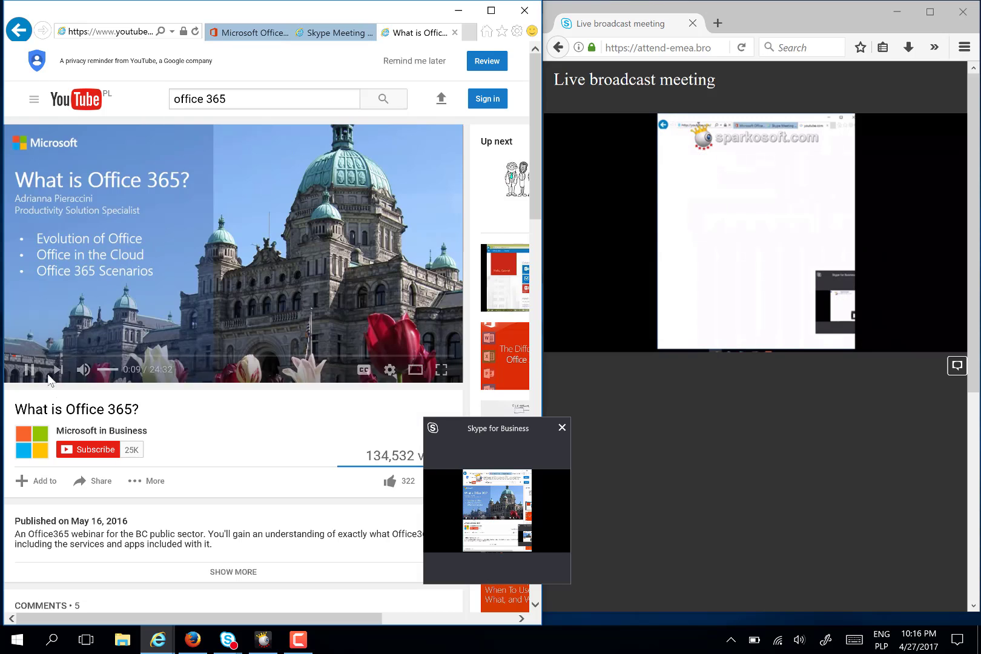
click(168, 303)
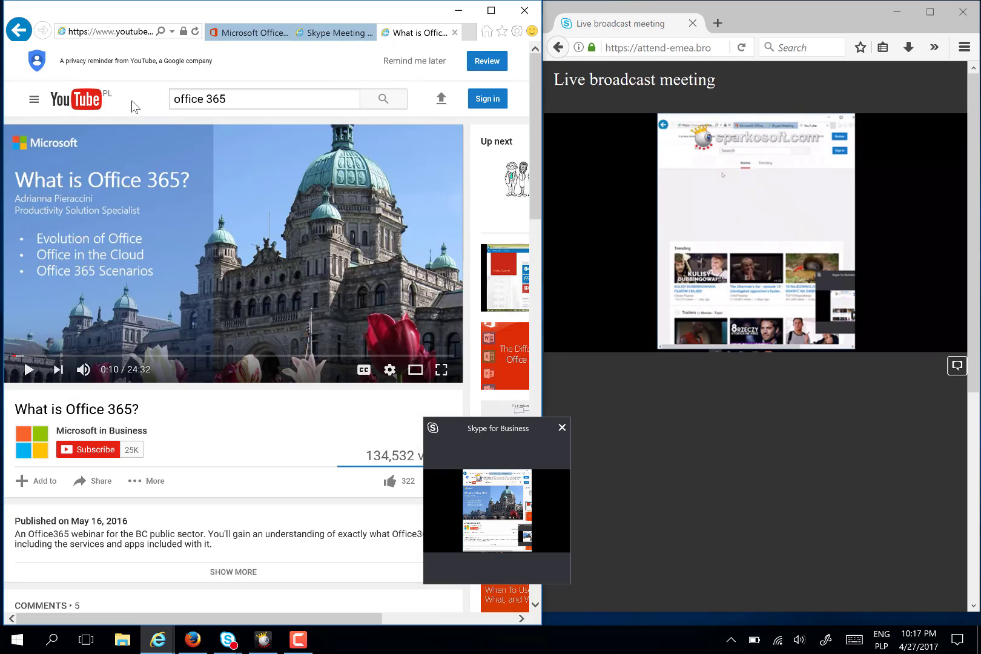
mouse_move(840, 278)
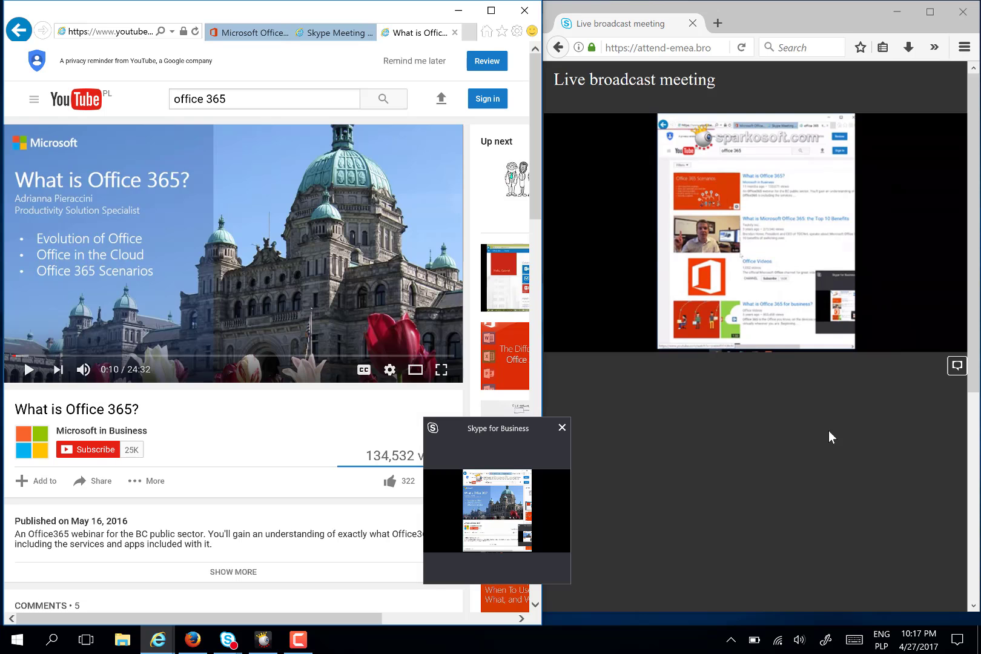
Maximize the Firefox 'Live broadcast meeting' attendee window so the stream fills the screen
click(929, 12)
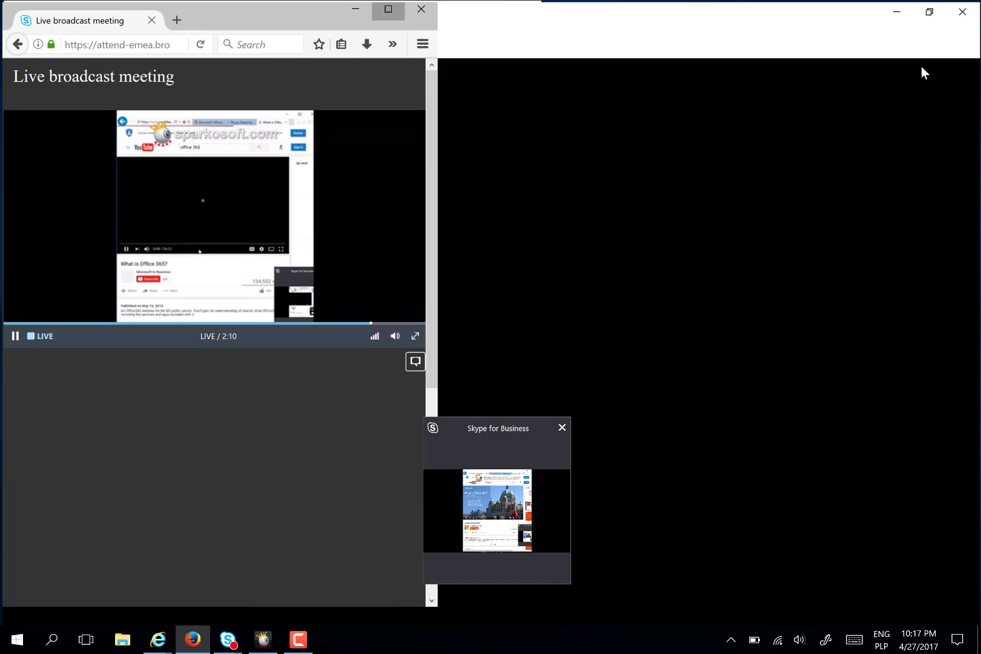